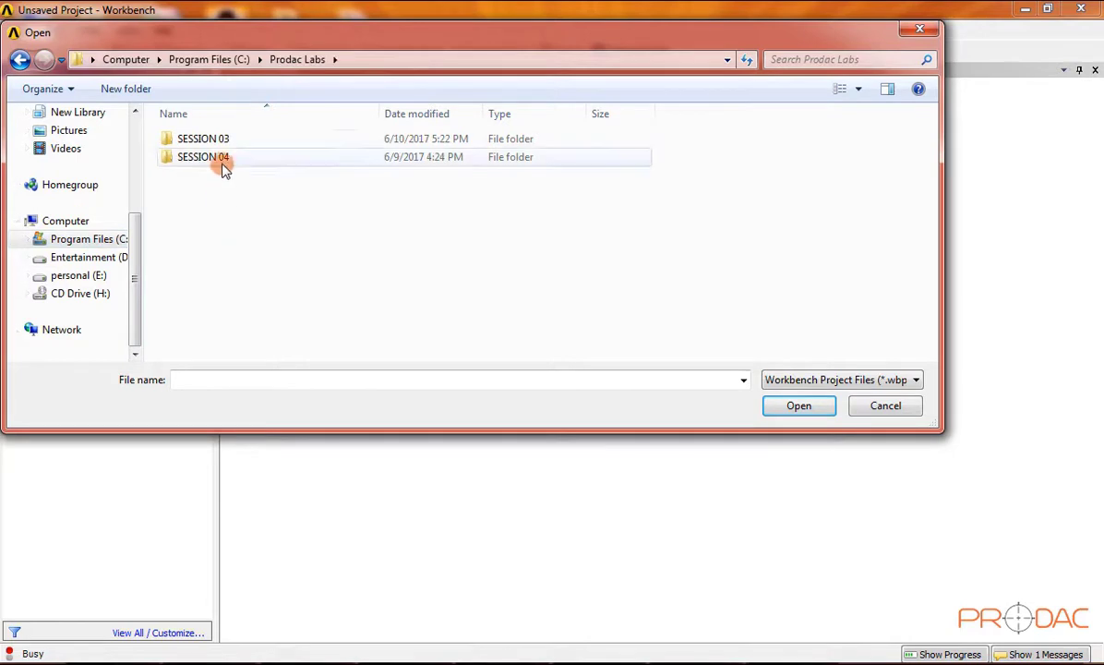
# - Open the project file AN003.wbpj from the AN003 folder inside SESSION 03
pyautogui.doubleClick(222, 138)
pyautogui.doubleClick(218, 175)
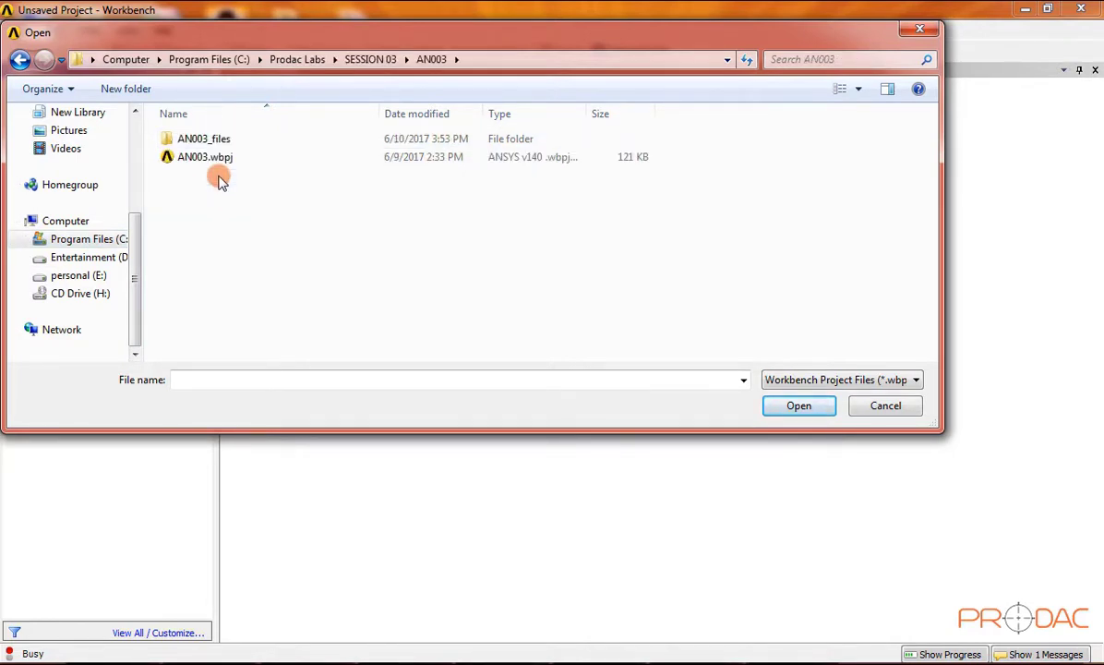
pyautogui.click(204, 157)
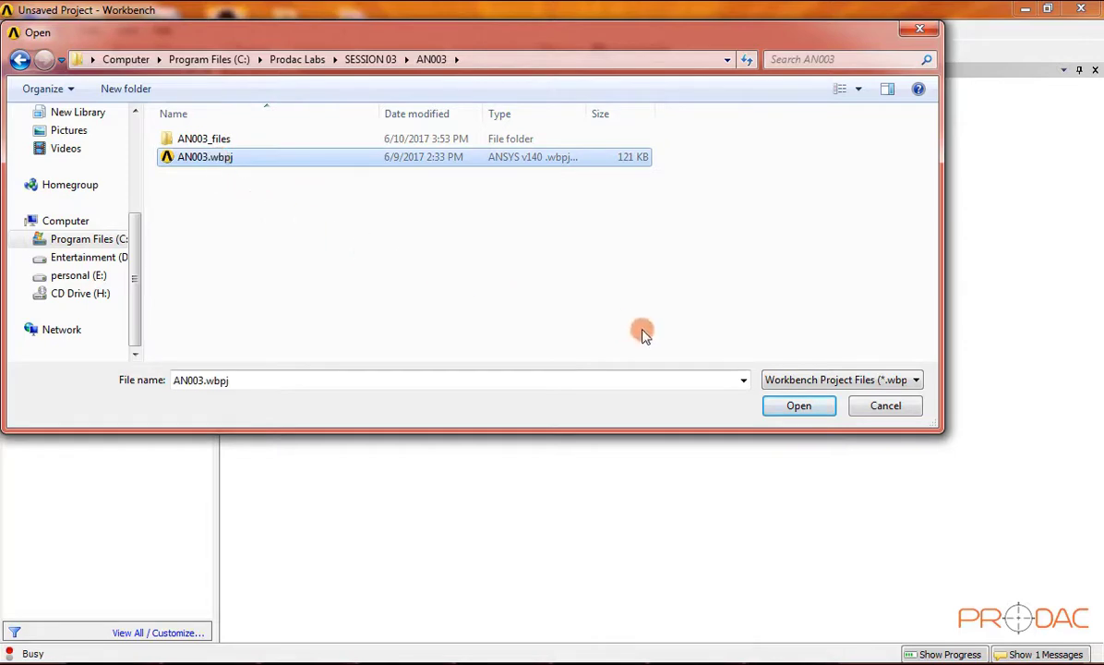
pyautogui.click(795, 407)
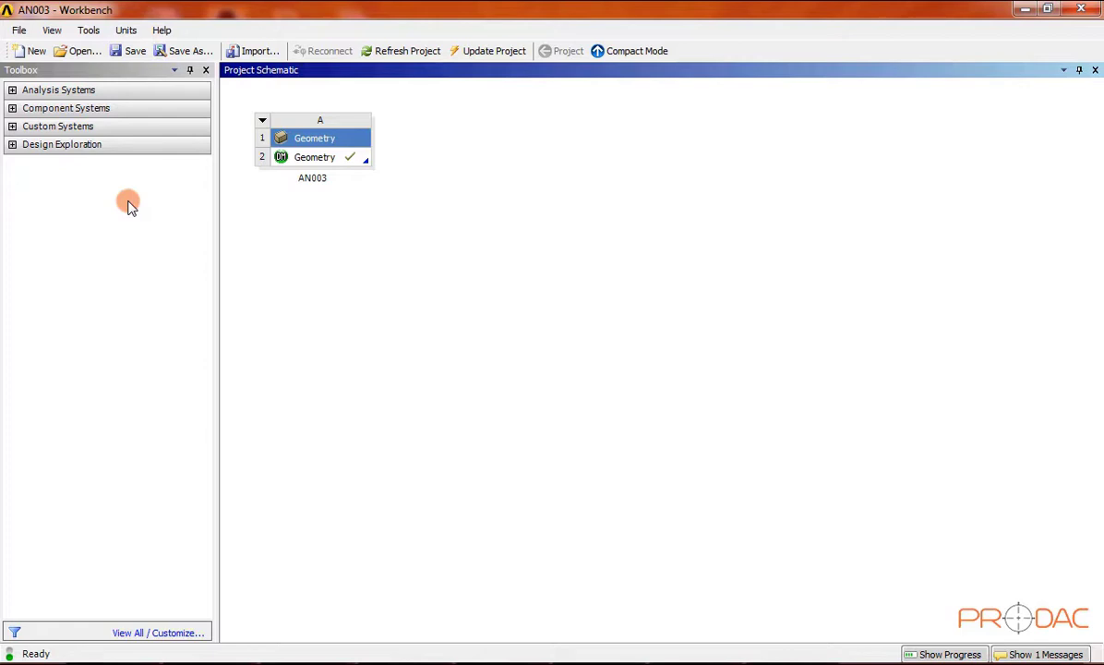
# - Add a Static Structural analysis system beside the AN003 geometry system and link the existing geometry to its Geometry cell
pyautogui.click(12, 90)
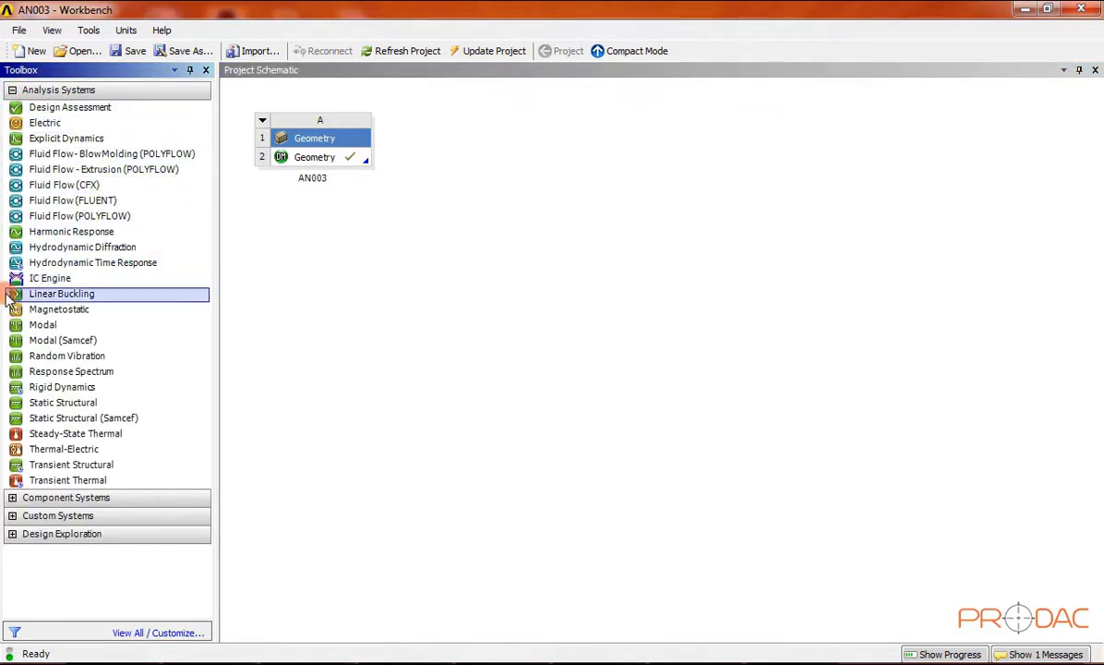
pyautogui.moveTo(78, 409); pyautogui.dragTo(481, 189)
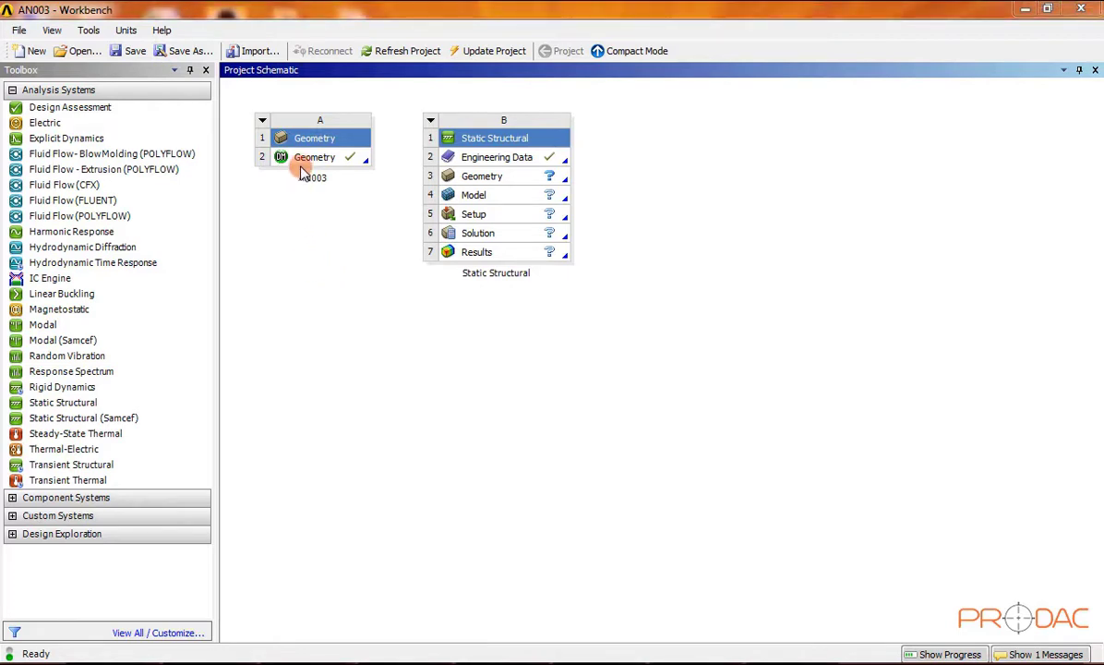
pyautogui.moveTo(305, 158); pyautogui.dragTo(531, 185)
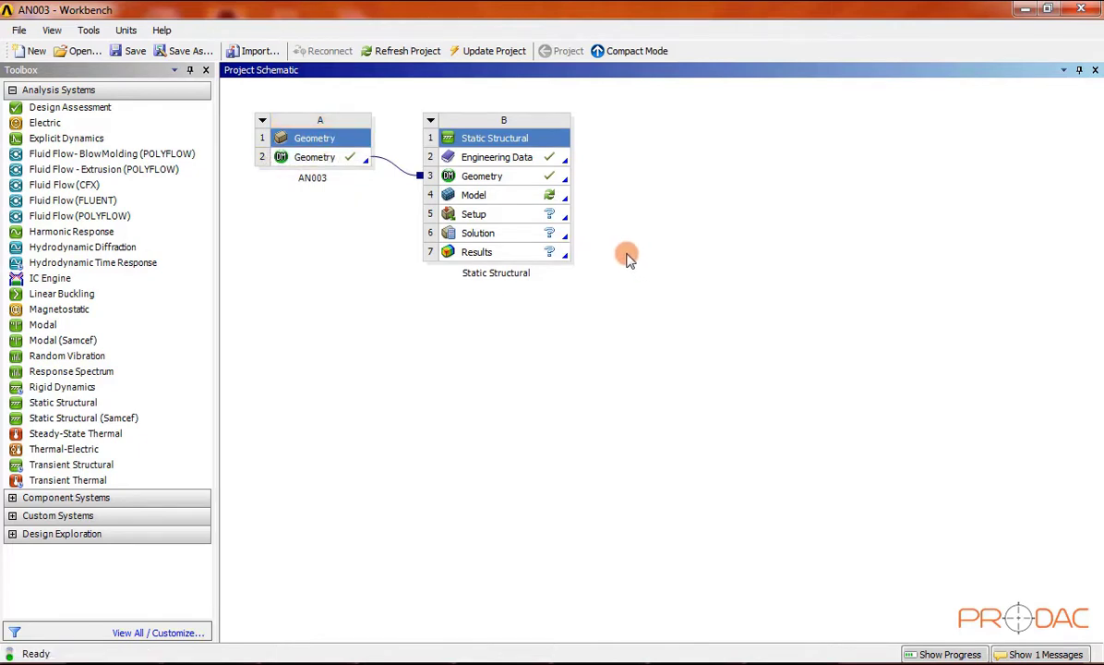
# - Open the Static Structural system's Engineering Data and add a new material named Steel
pyautogui.click(516, 162)
pyautogui.doubleClick(517, 166)
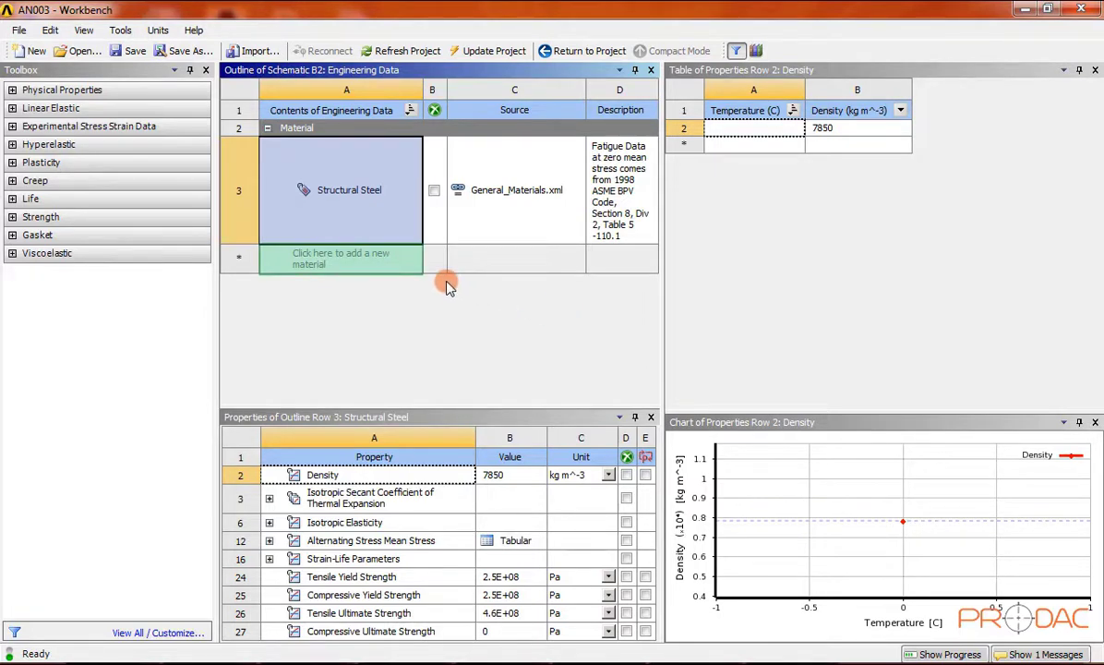
pyautogui.click(365, 263)
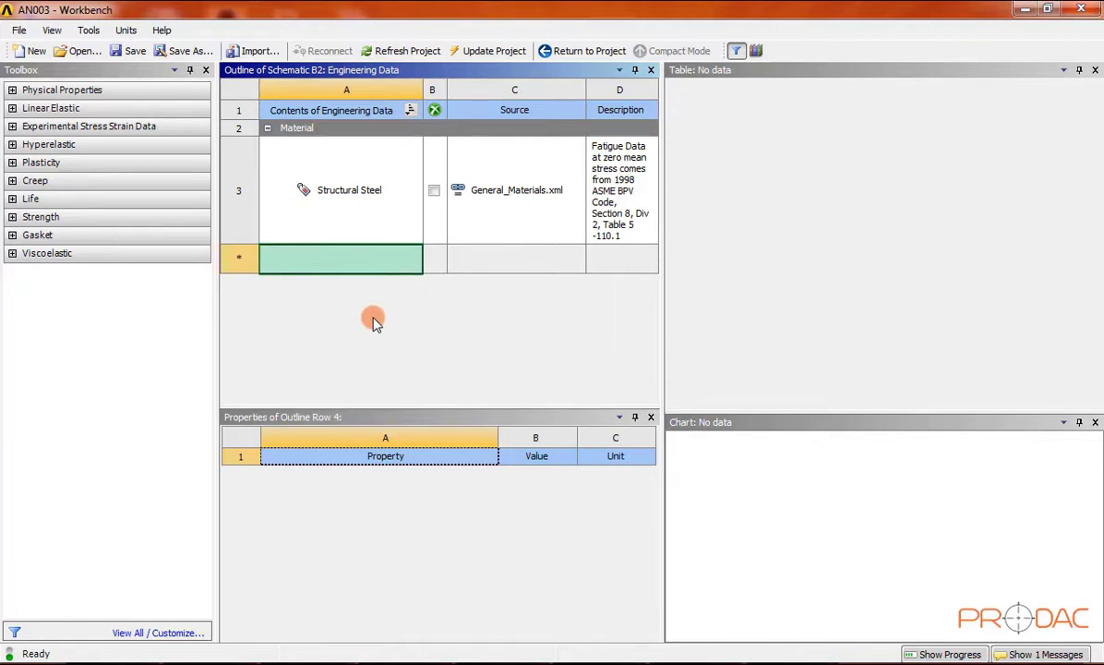
pyautogui.write('Steel')
pyautogui.press('Return')
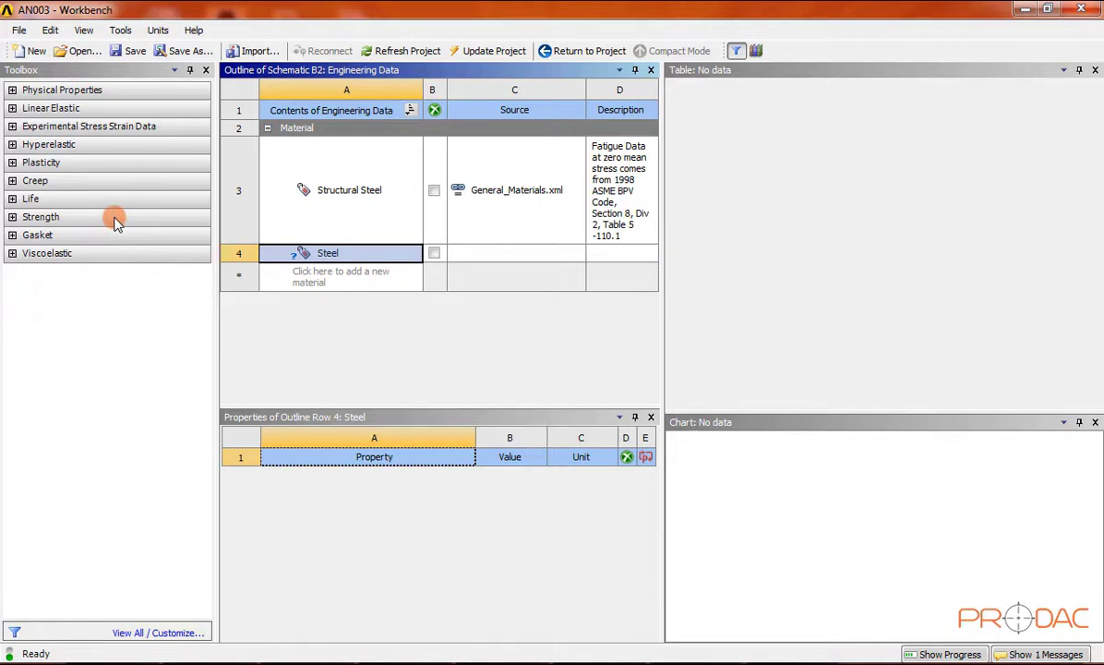
# - Add the Density property to the Steel material and set it to 7900 kg m^-3
pyautogui.click(12, 90)
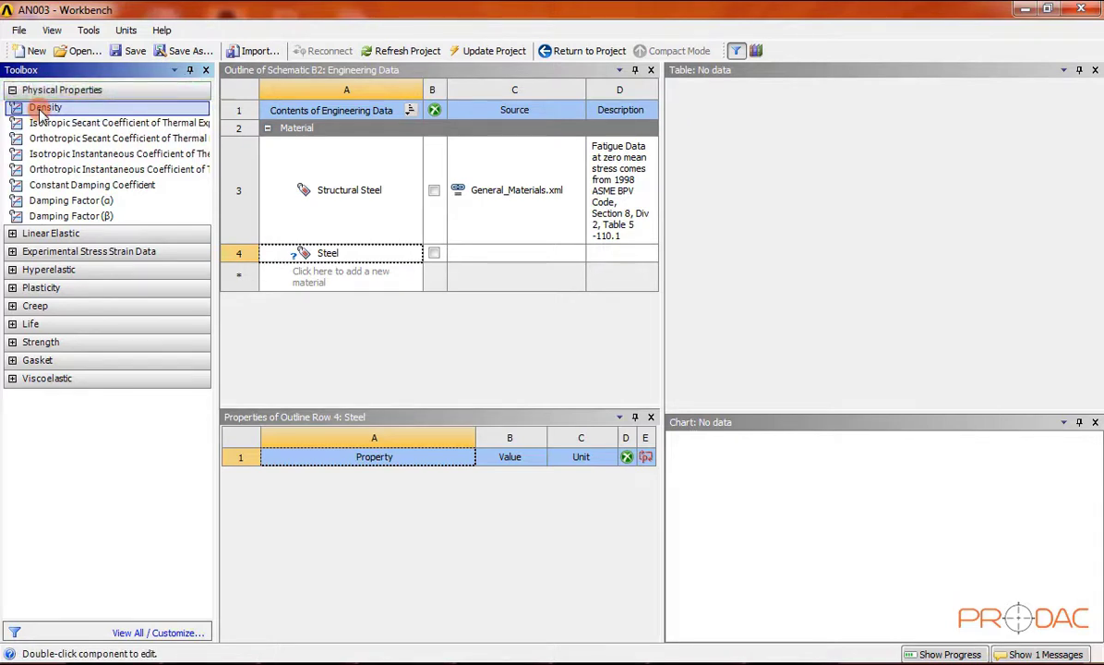
pyautogui.doubleClick(40, 110)
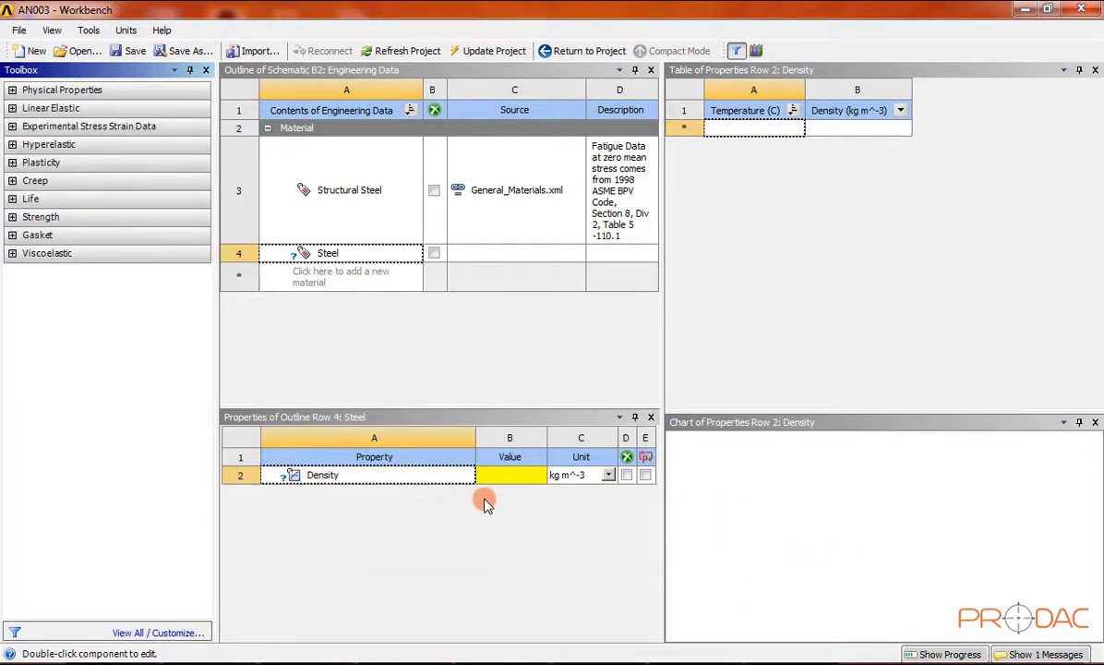
pyautogui.click(506, 476)
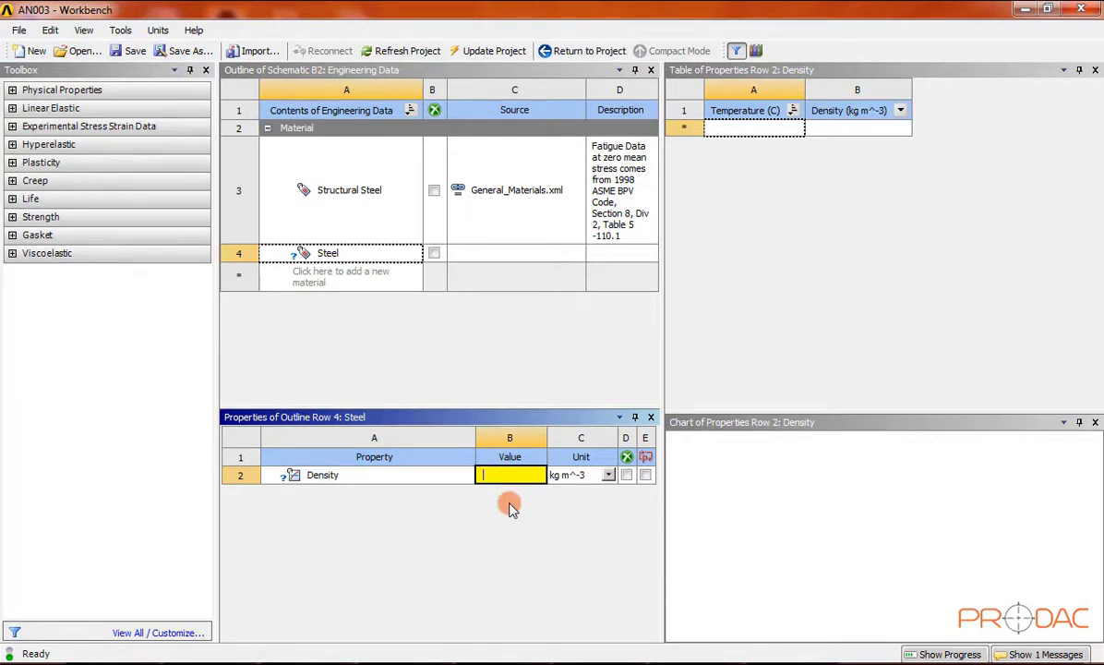
pyautogui.write('7900')
pyautogui.press('Return')
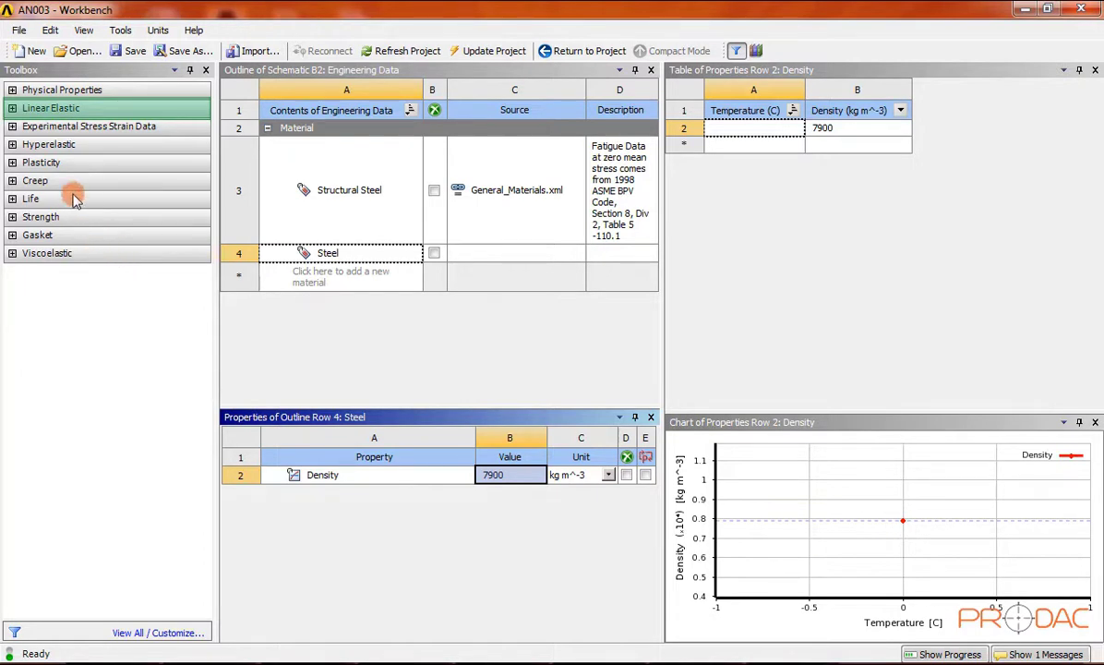
# - Add Isotropic Elasticity to the Steel material, derived from Young's Modulus and Poisson's Ratio
pyautogui.click(13, 109)
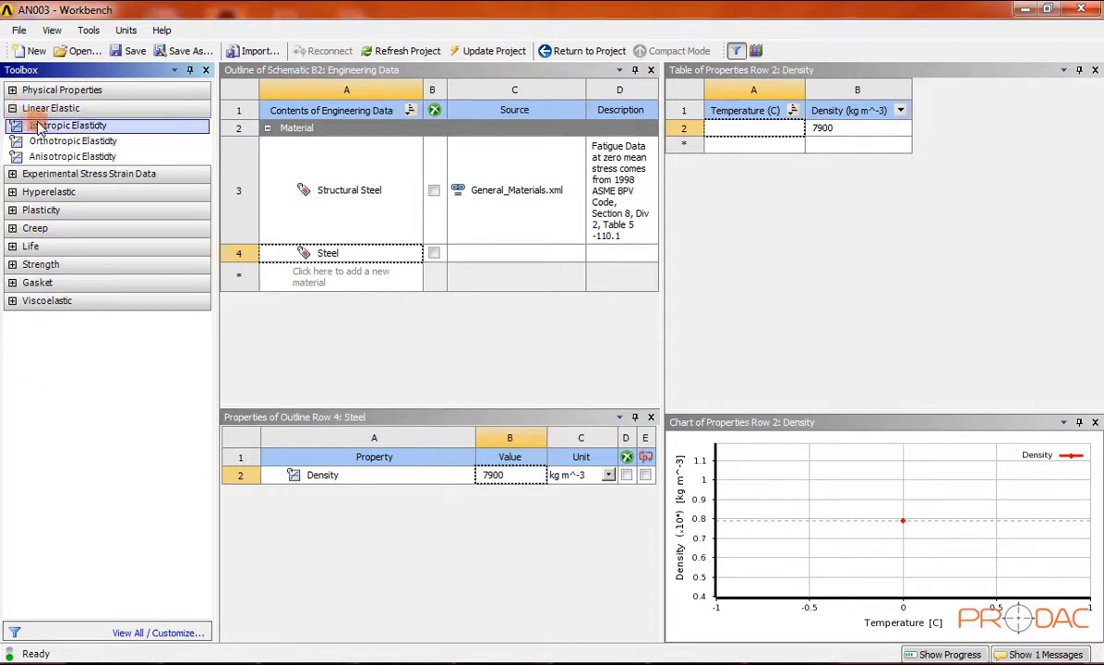
pyautogui.doubleClick(66, 125)
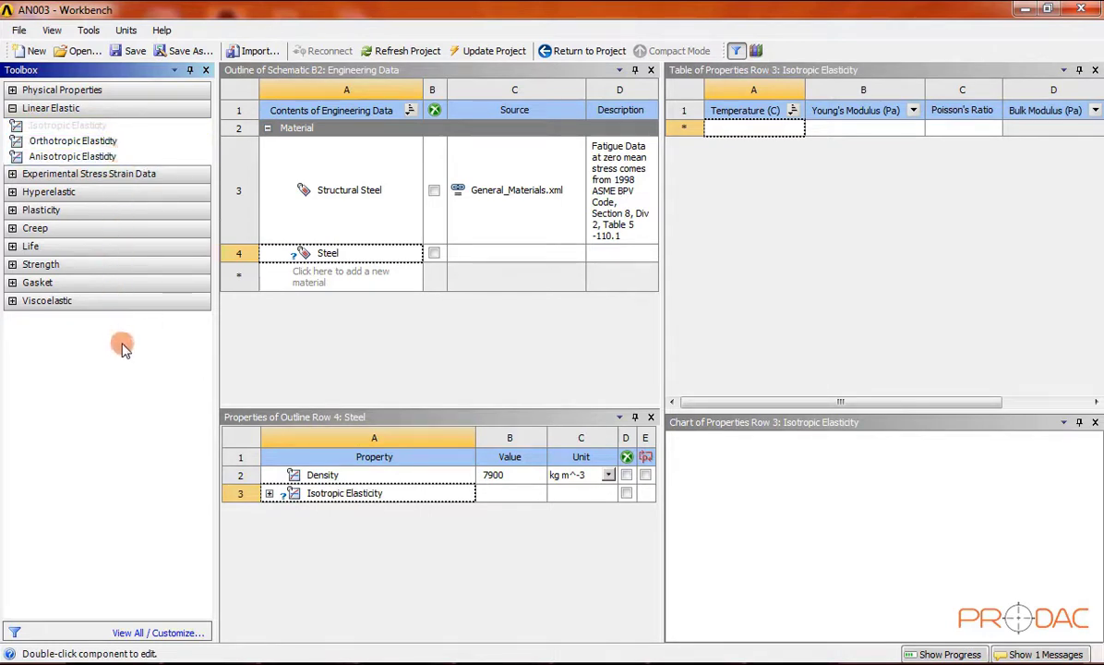
pyautogui.click(269, 493)
pyautogui.click(269, 493)
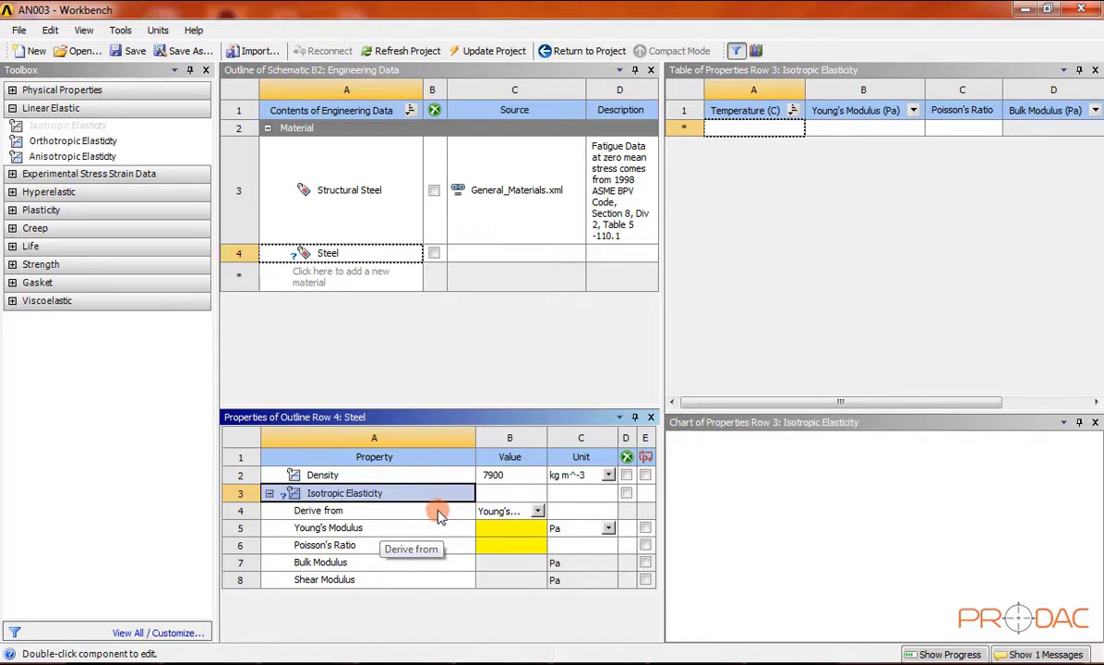
pyautogui.click(536, 513)
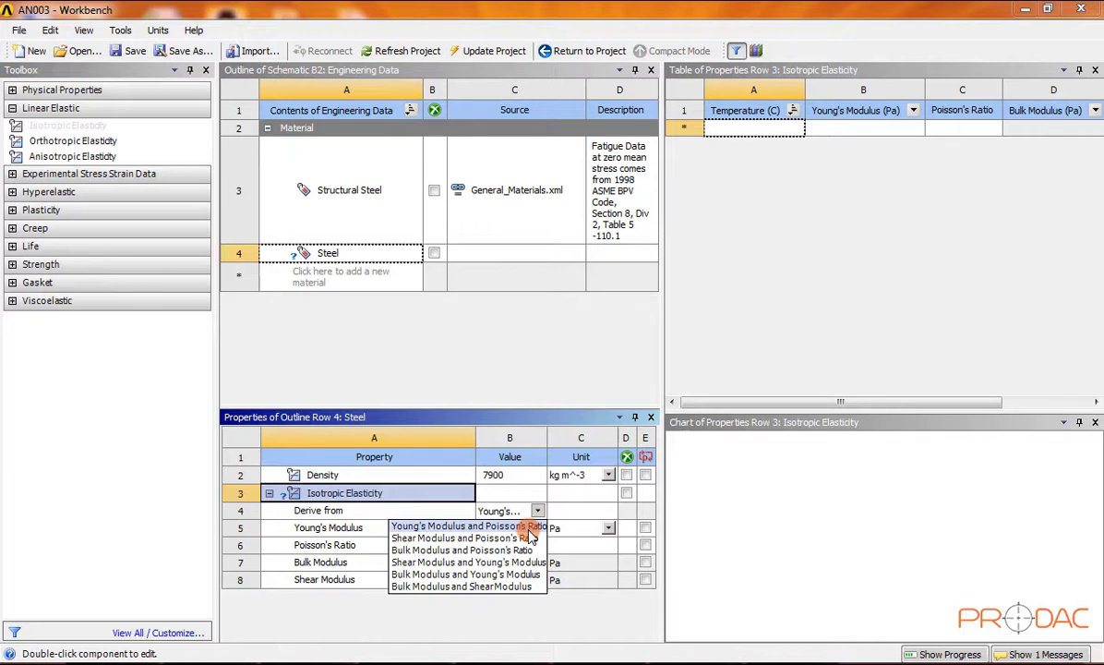
pyautogui.click(528, 526)
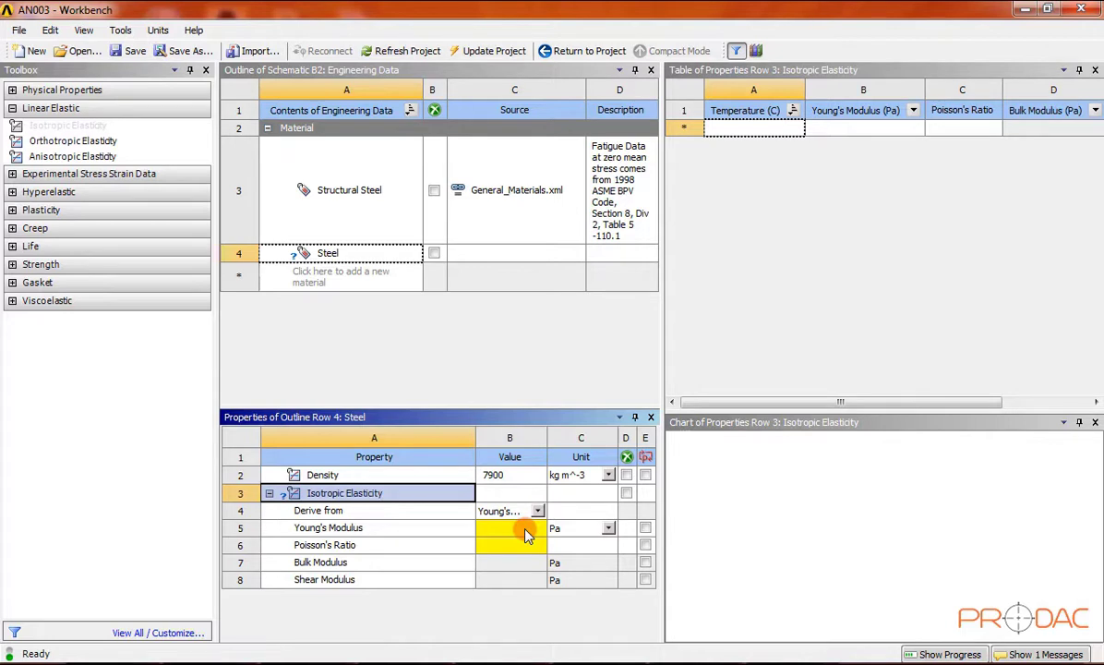
# - Set Steel's Young's Modulus to 1.9E+11 Pa and its Poisson's Ratio to 0.25
pyautogui.click(526, 532)
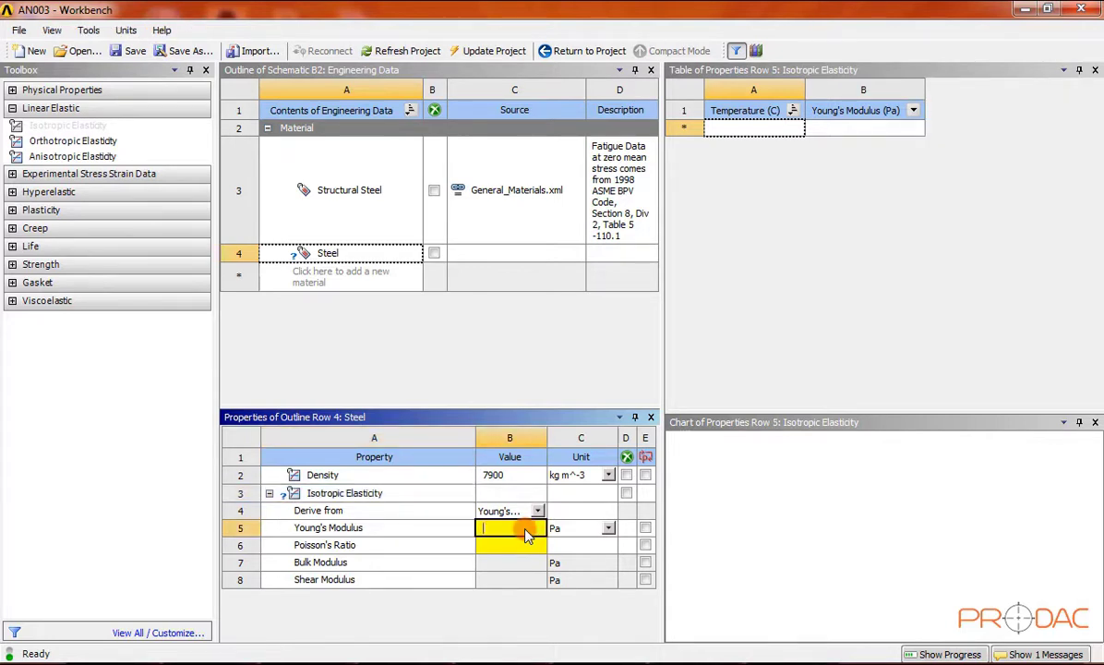
pyautogui.write('1.9e')
pyautogui.press('BackSpace')
pyautogui.write('E+11')
pyautogui.press('Return')
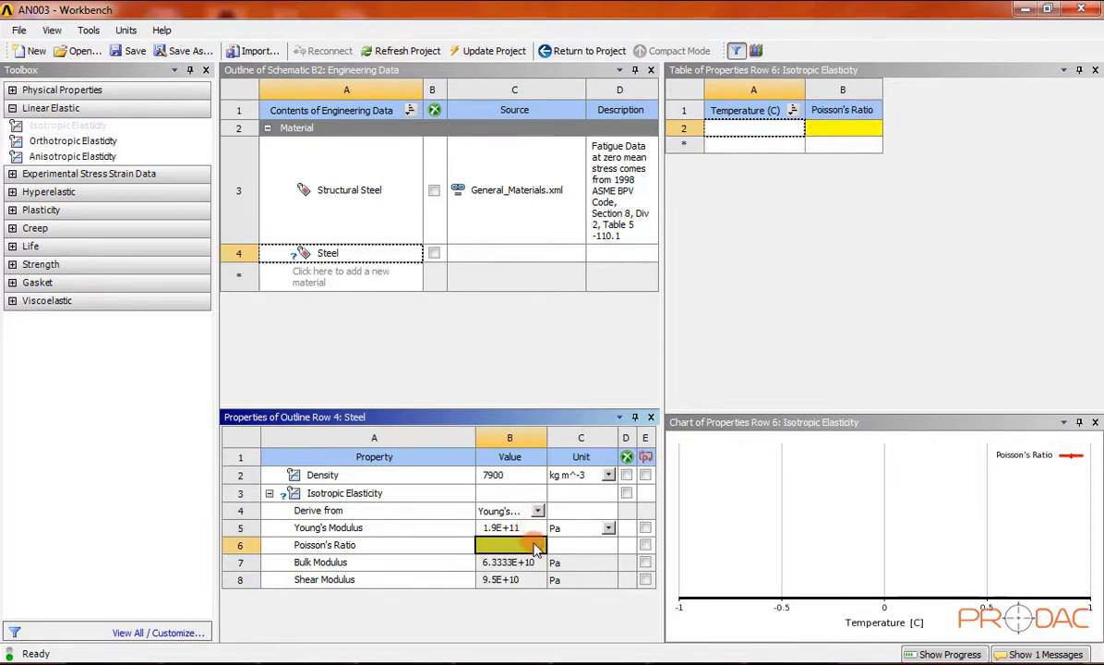
pyautogui.click(534, 545)
pyautogui.write('0.')
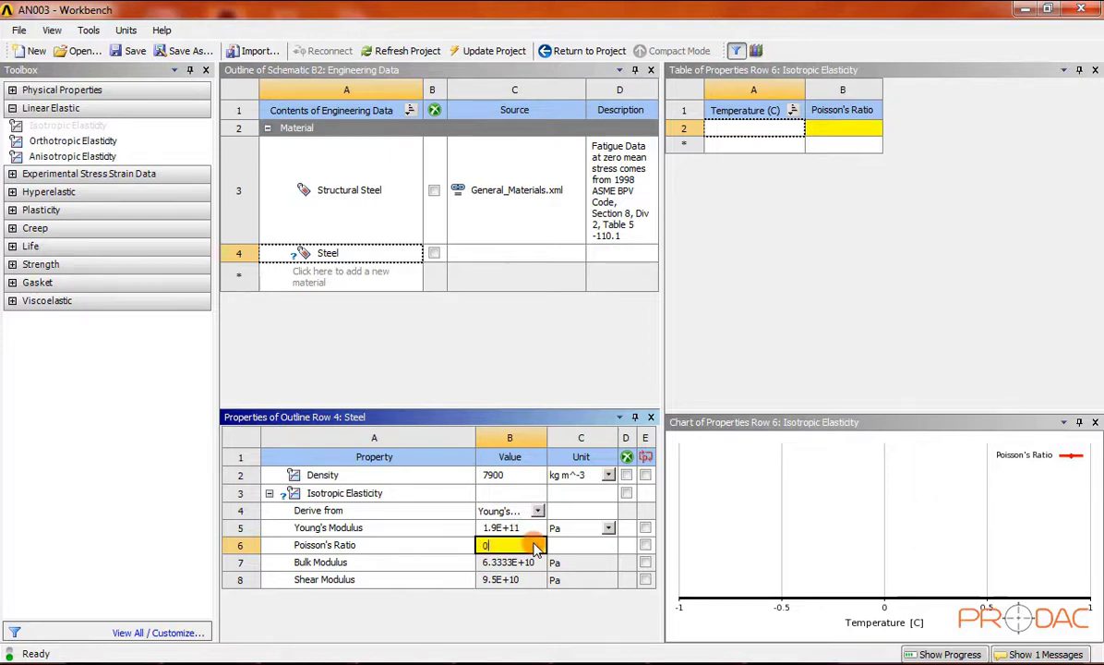
pyautogui.write('25')
pyautogui.press('Return')
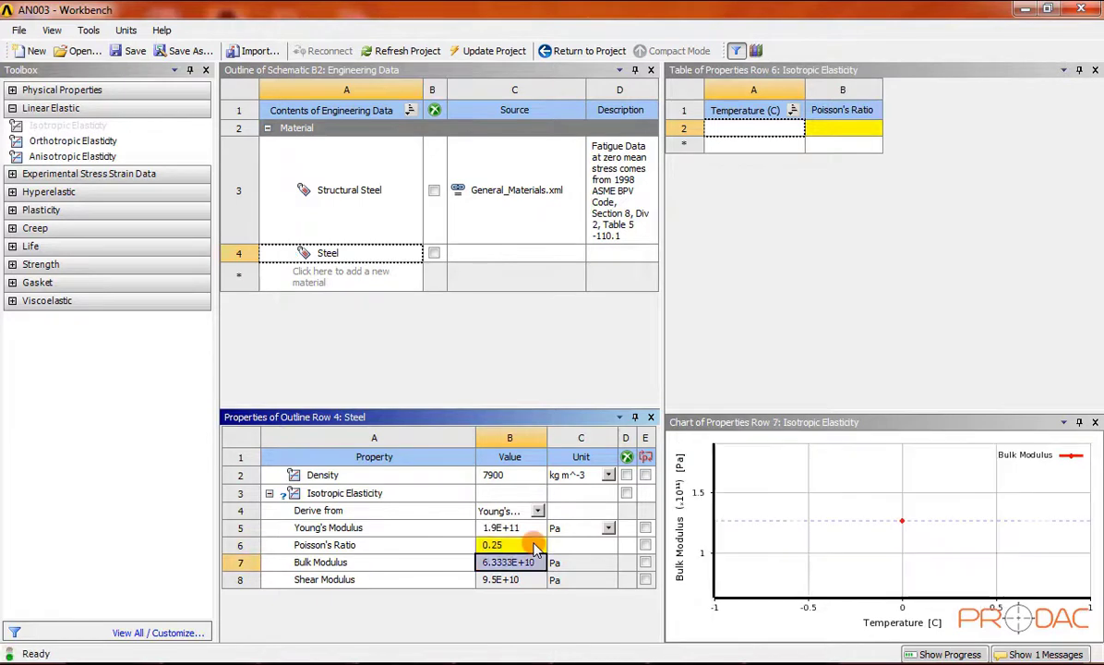
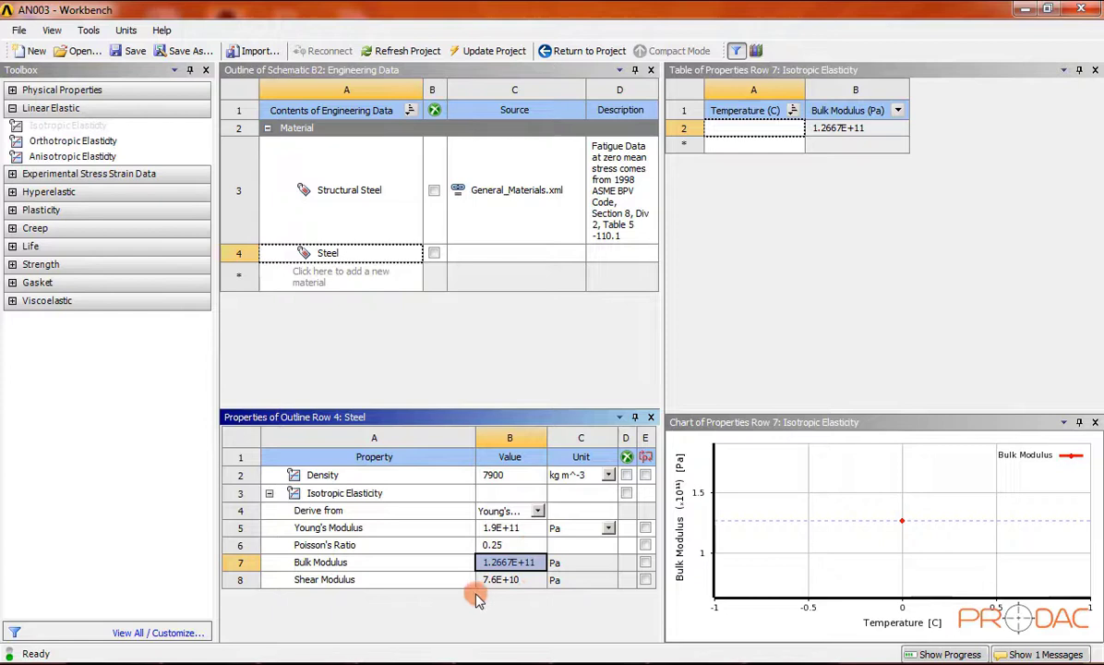
pyautogui.click(269, 493)
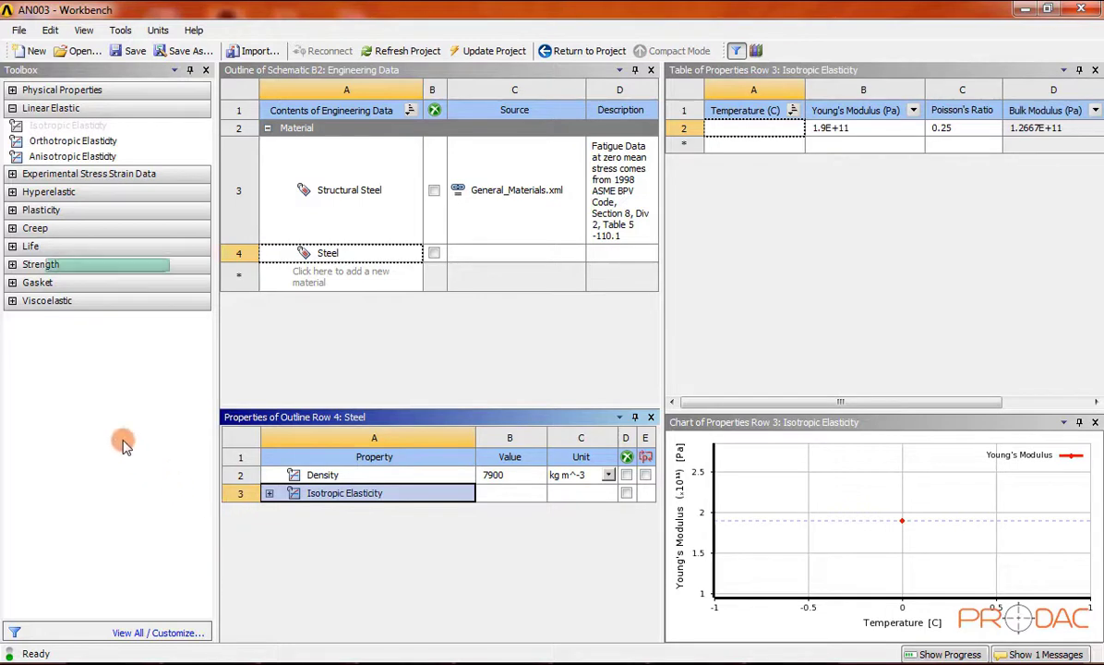
# - Add Tensile Yield Strength to the Steel material and set it to 2.1E+11 Pa
pyautogui.click(12, 265)
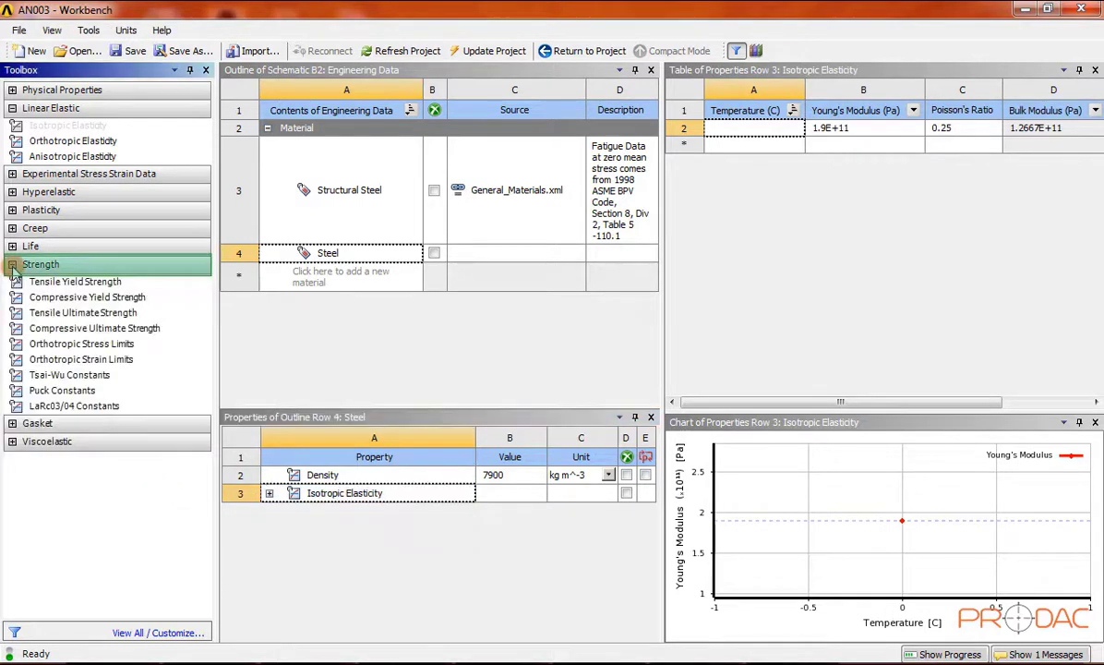
pyautogui.click(131, 282)
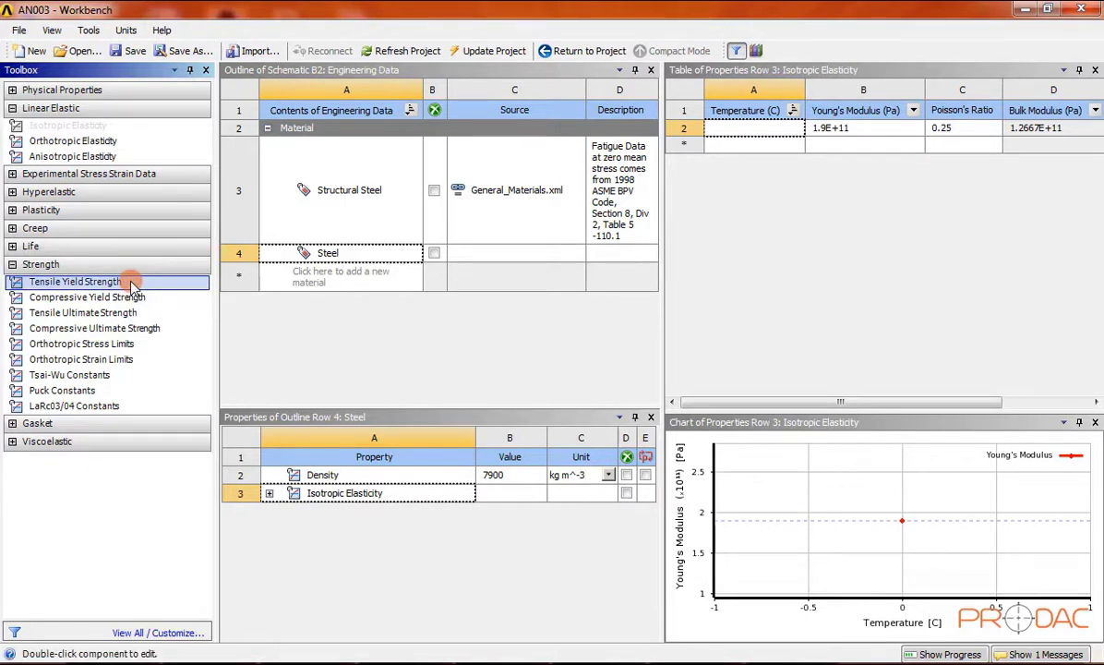
pyautogui.doubleClick(131, 283)
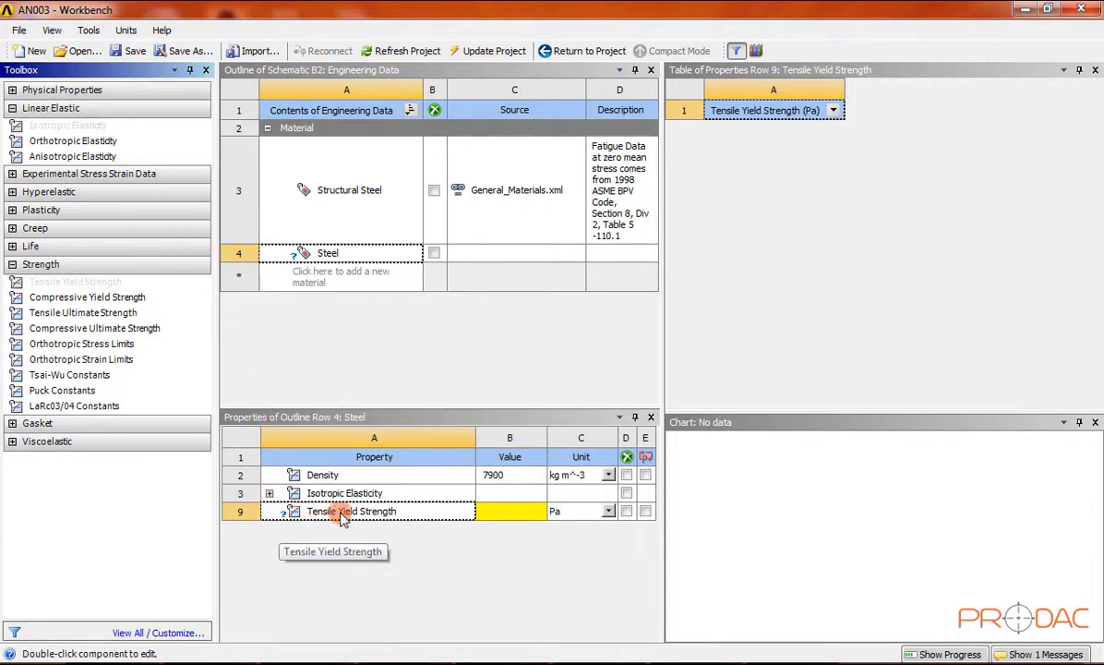
pyautogui.click(503, 512)
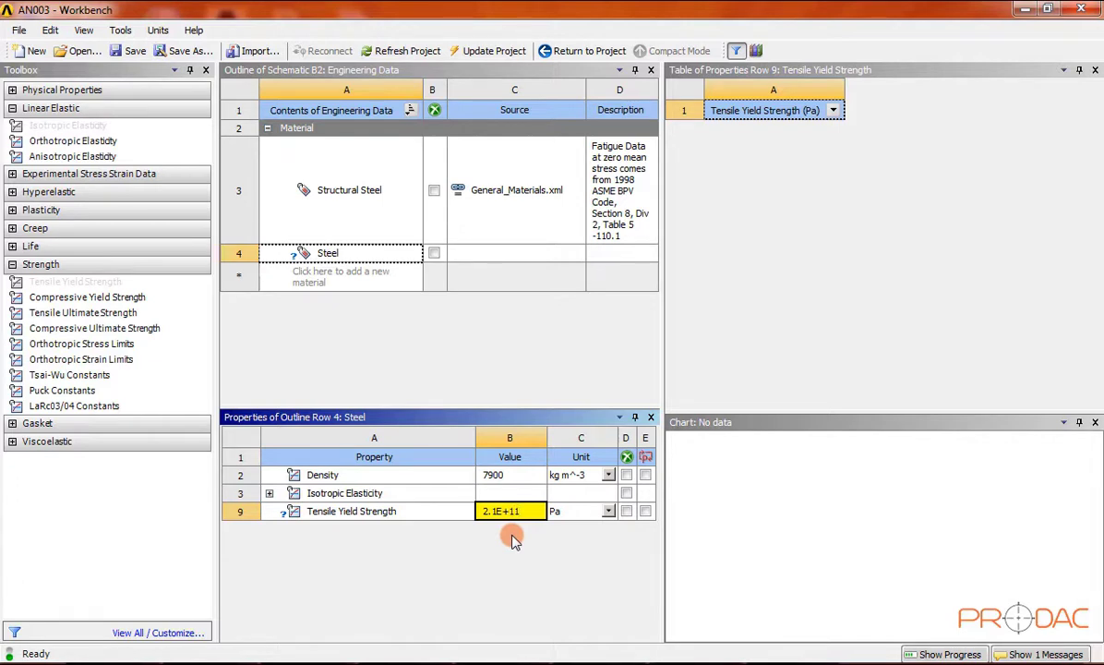
pyautogui.press('Return')
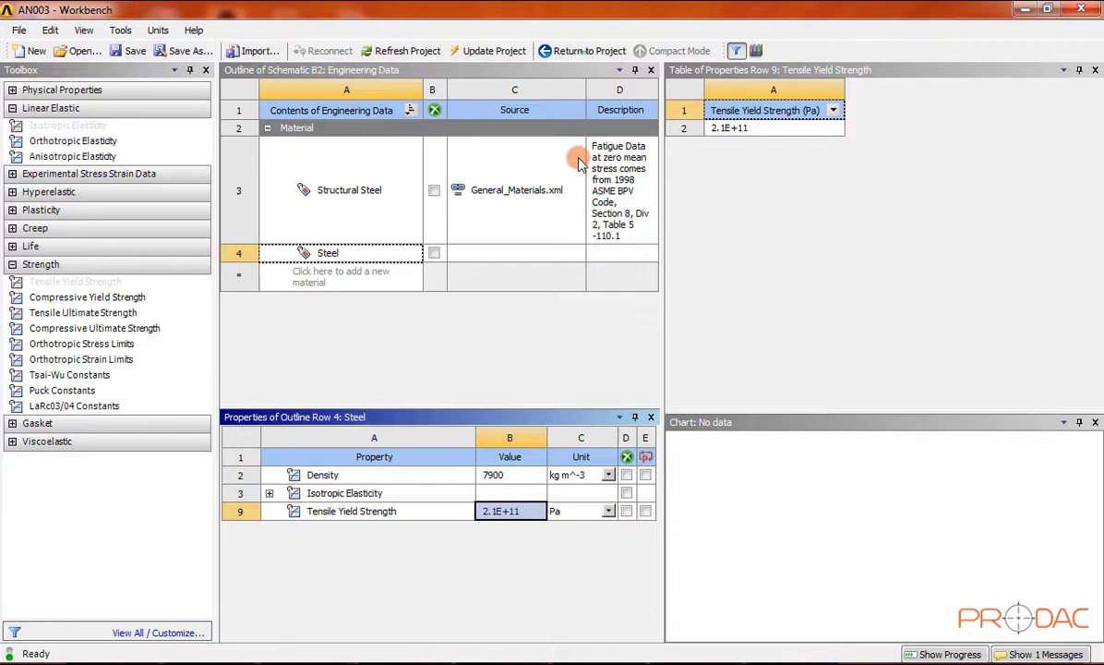
# - Refresh the project from the project schematic and open the Static Structural system's Model in Mechanical
pyautogui.click(588, 52)
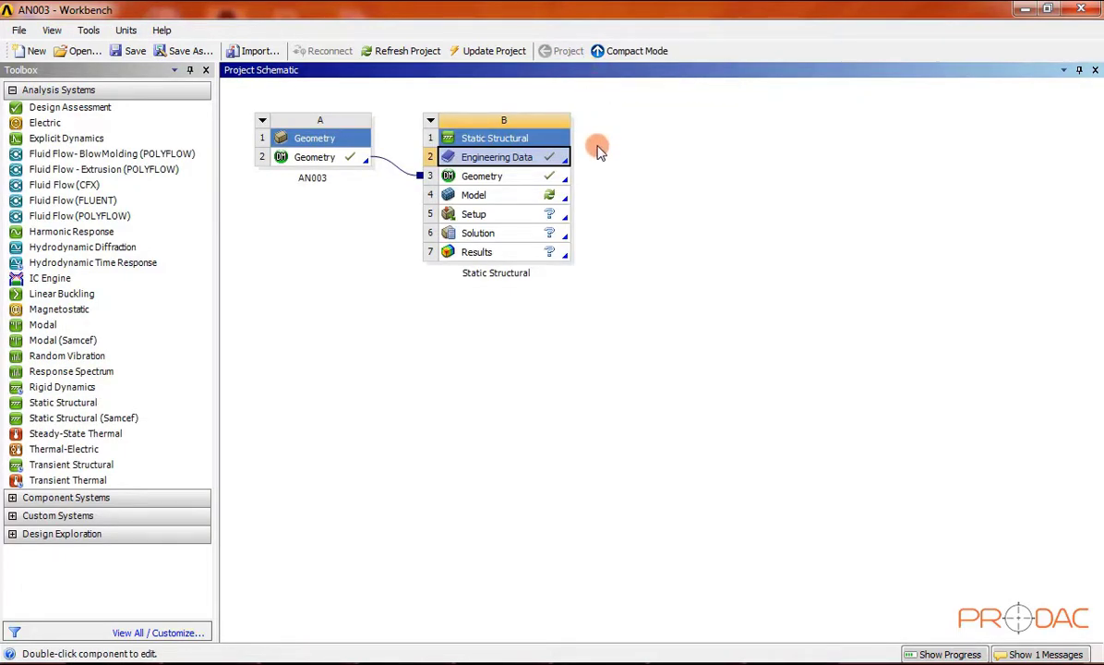
pyautogui.click(407, 54)
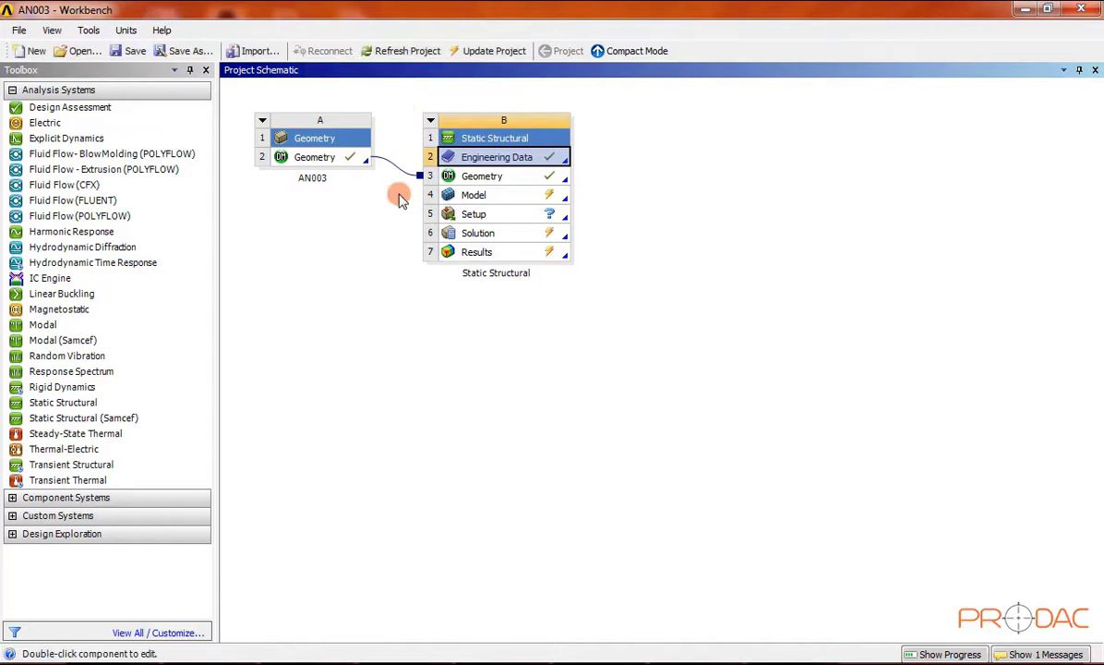
pyautogui.doubleClick(499, 197)
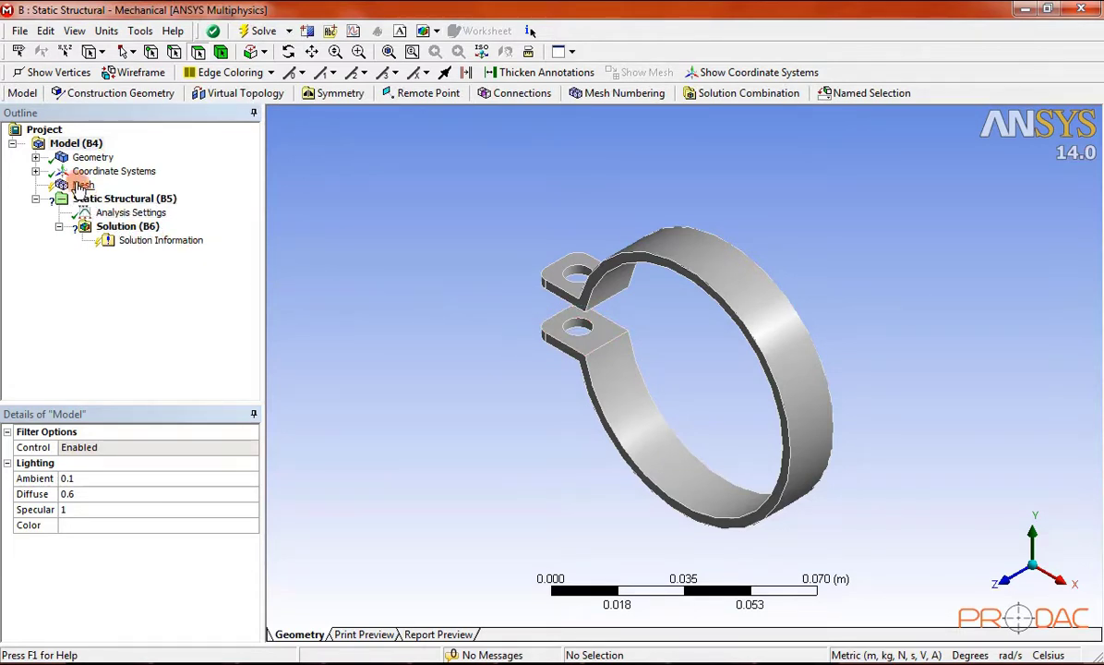
# - Assign the Steel material to the Solid body under the model's Geometry
pyautogui.click(36, 157)
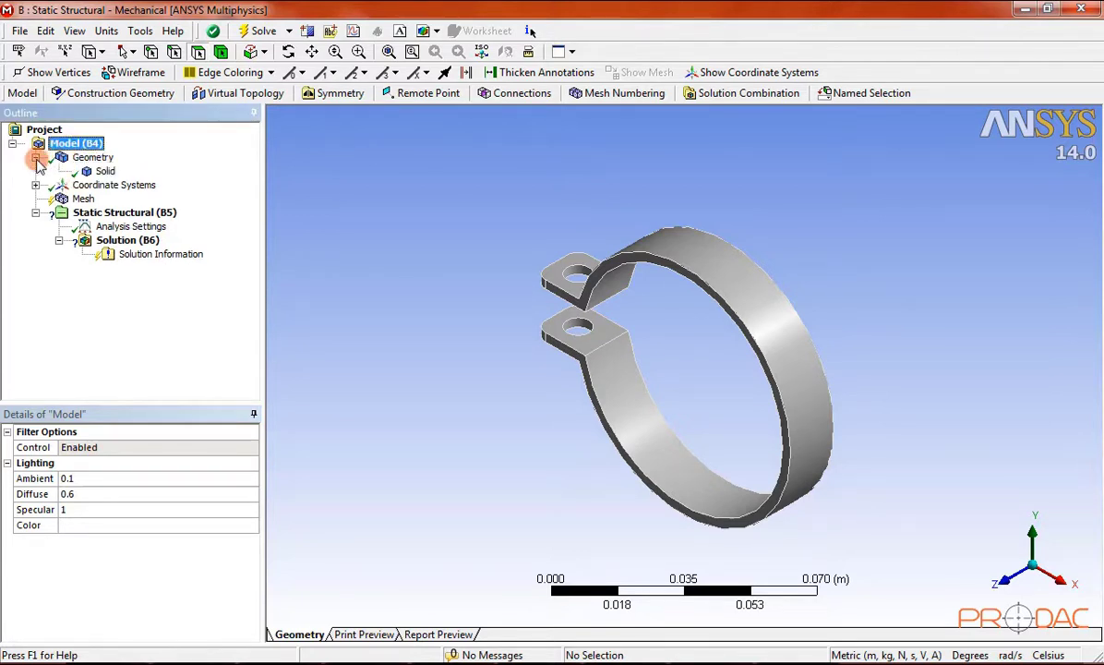
pyautogui.click(105, 172)
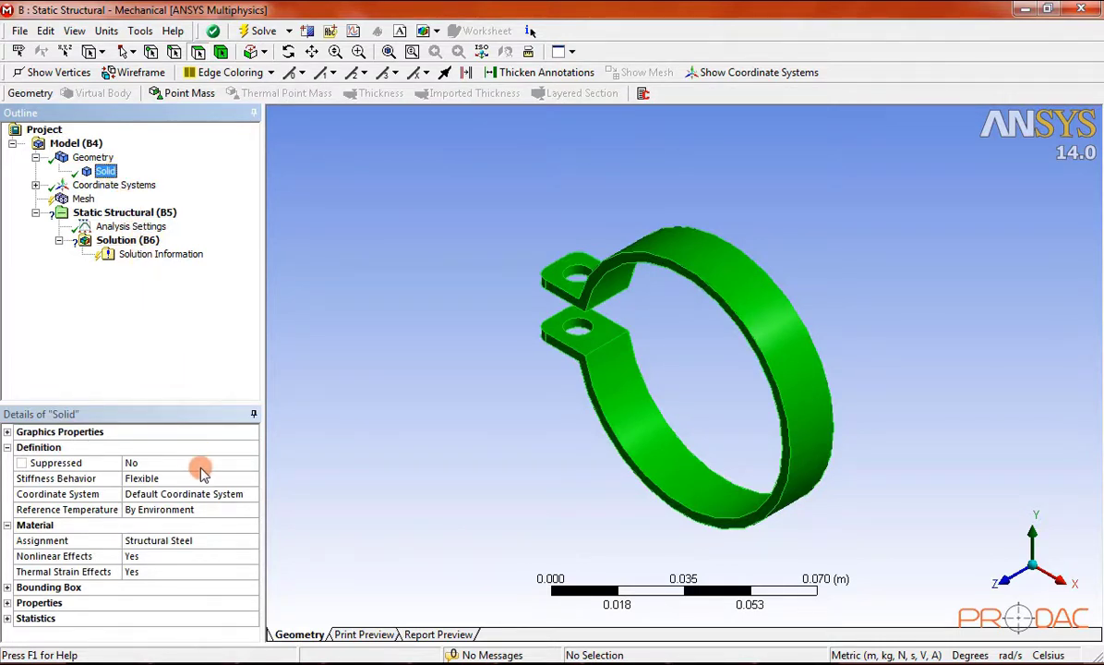
pyautogui.click(197, 543)
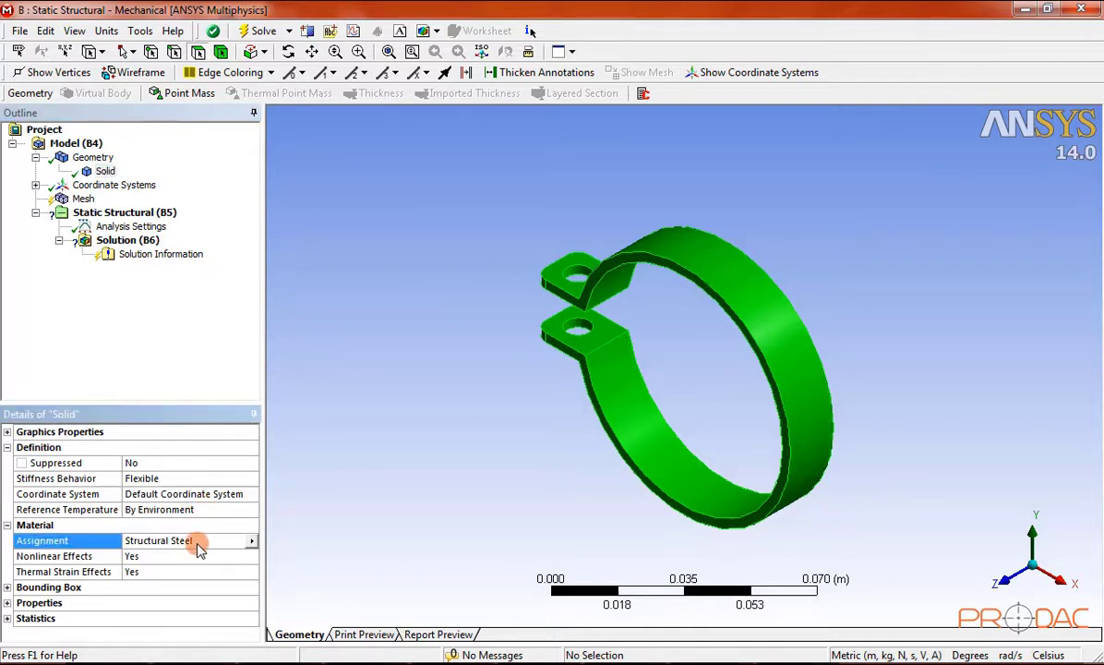
pyautogui.click(252, 541)
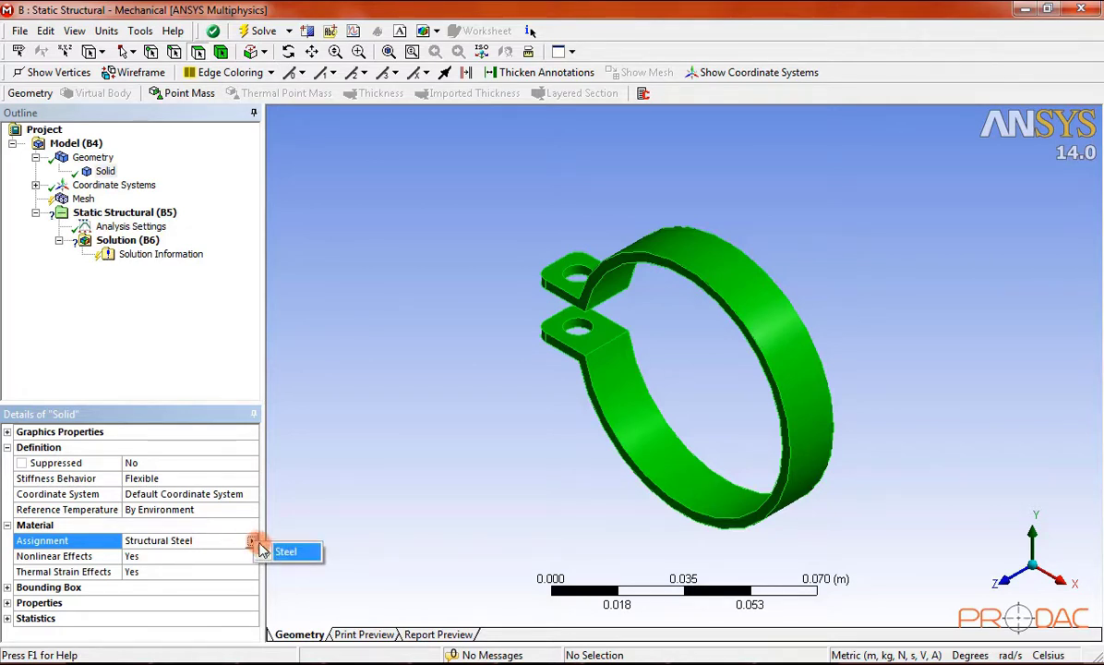
pyautogui.click(295, 556)
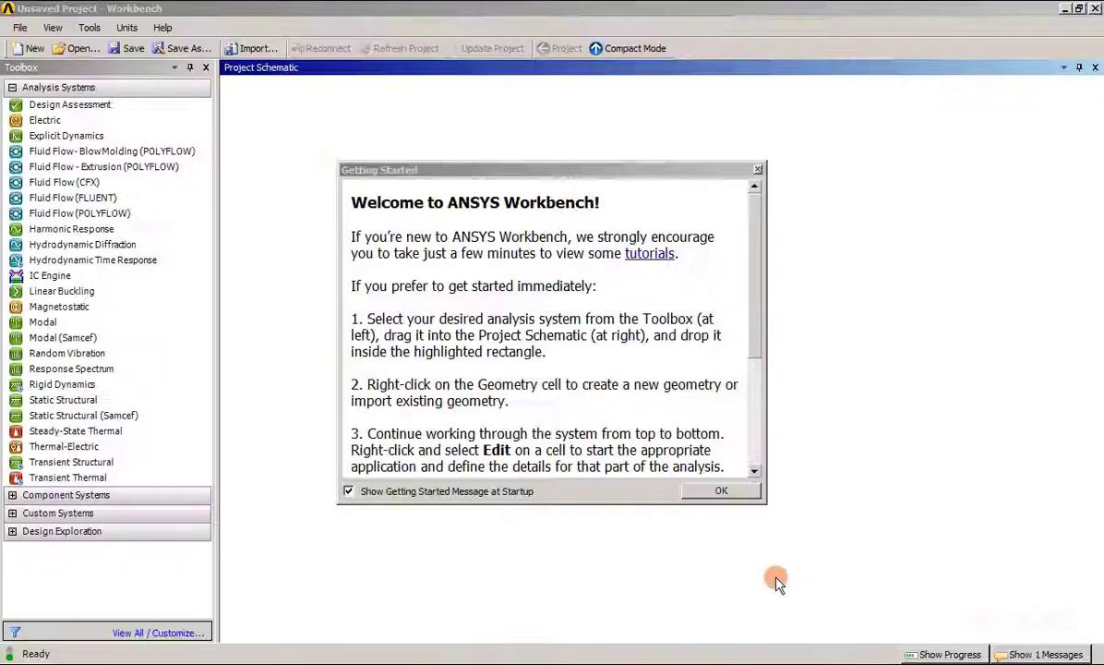
# - Dismiss the Workbench welcome message, add a Static Structural system to the new project schematic, and name it MP003
pyautogui.click(722, 494)
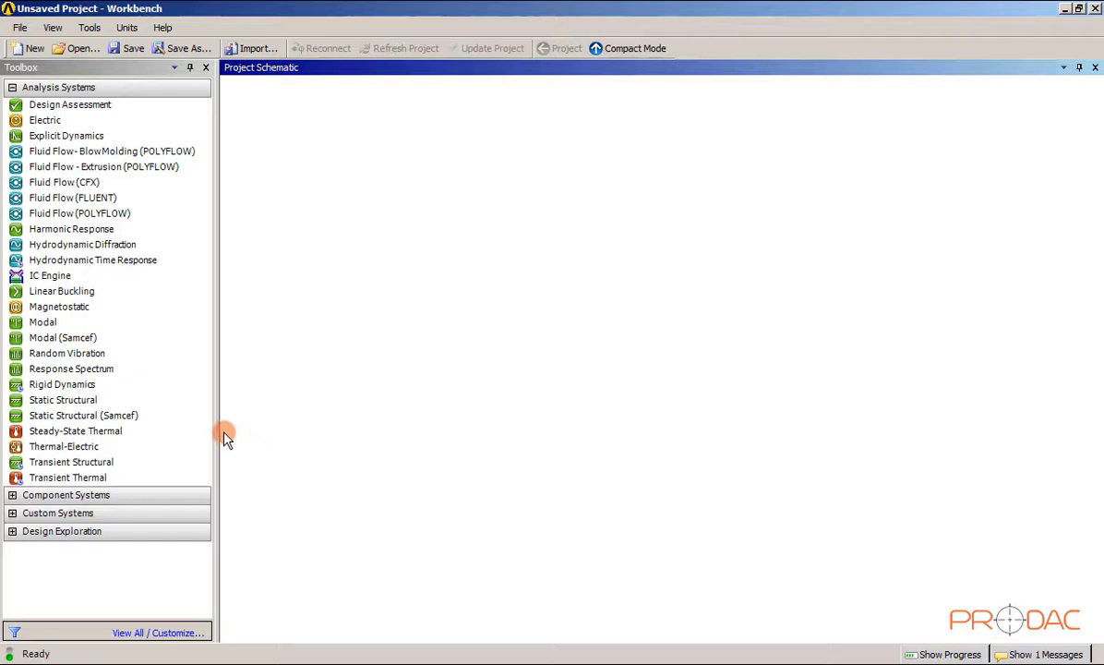
pyautogui.moveTo(100, 403); pyautogui.dragTo(347, 189)
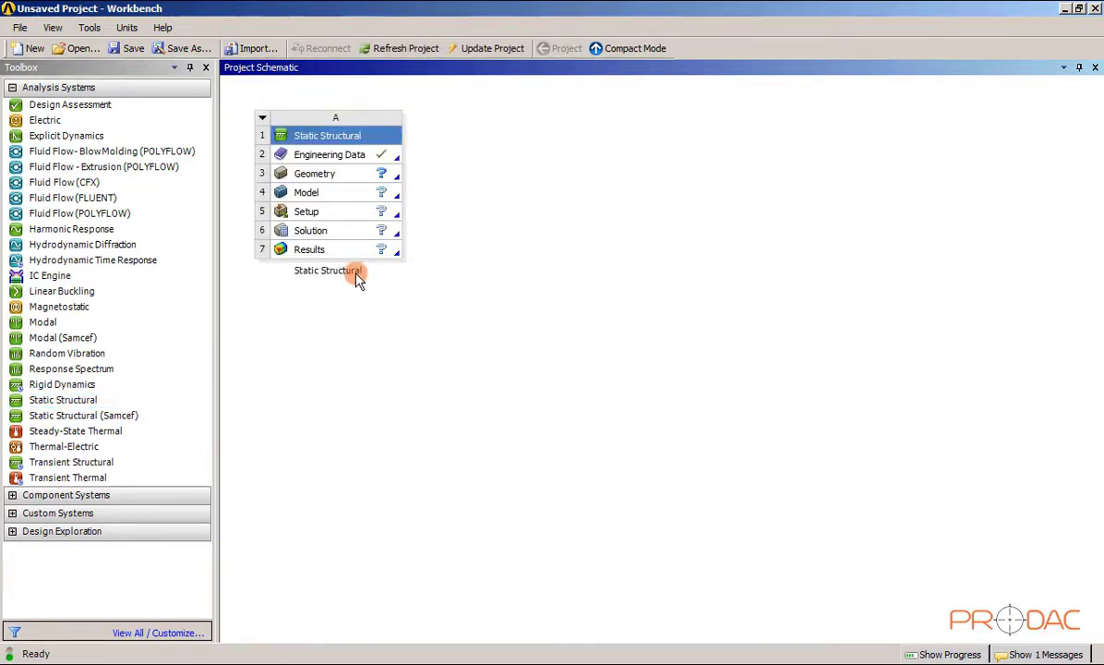
pyautogui.rightClick(353, 141)
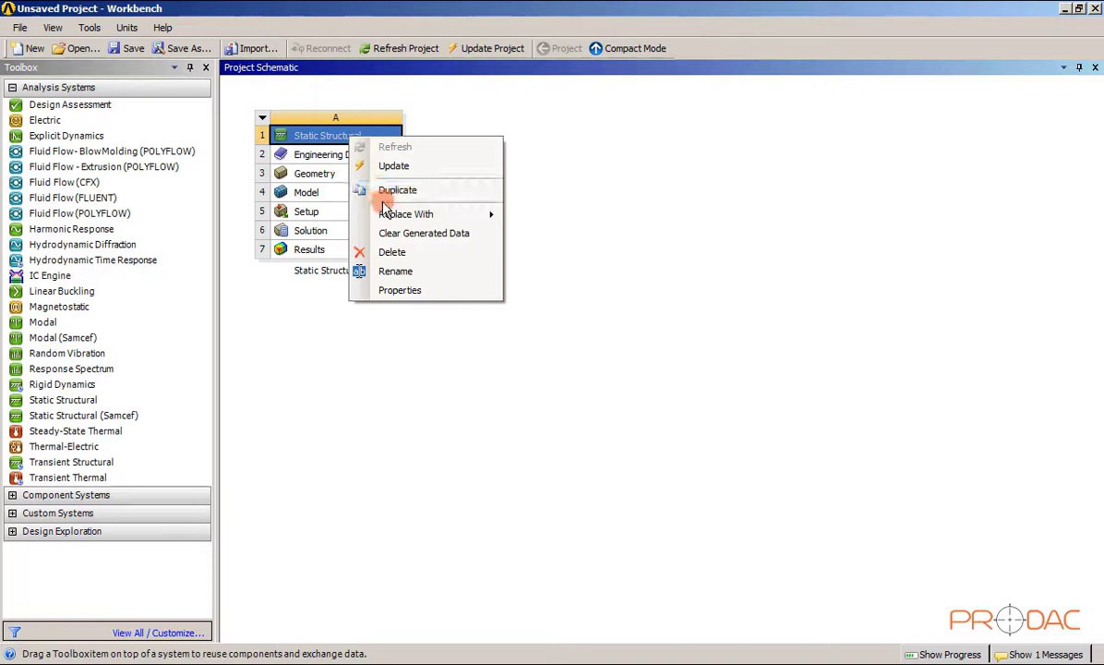
pyautogui.click(395, 270)
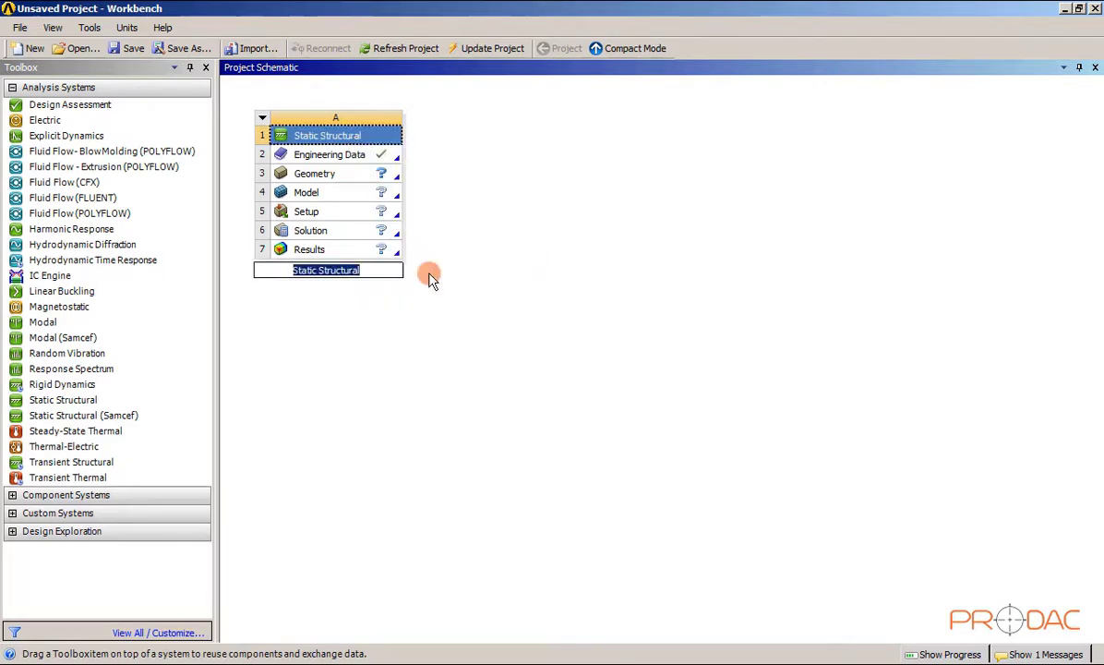
pyautogui.write('M')
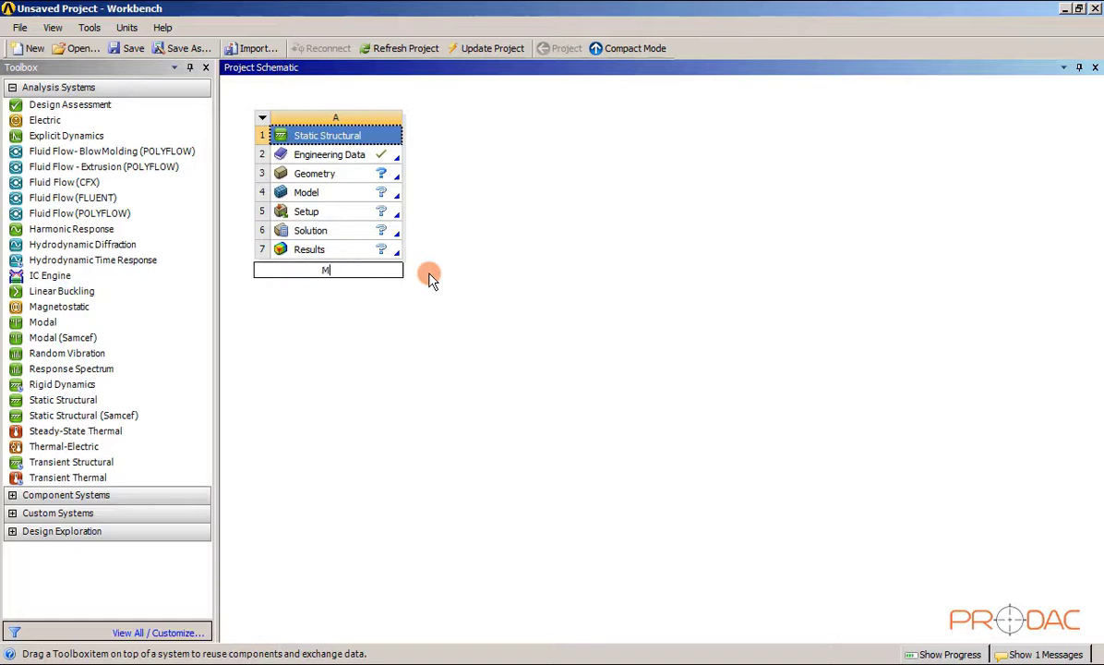
pyautogui.write('P003')
pyautogui.press('Return')
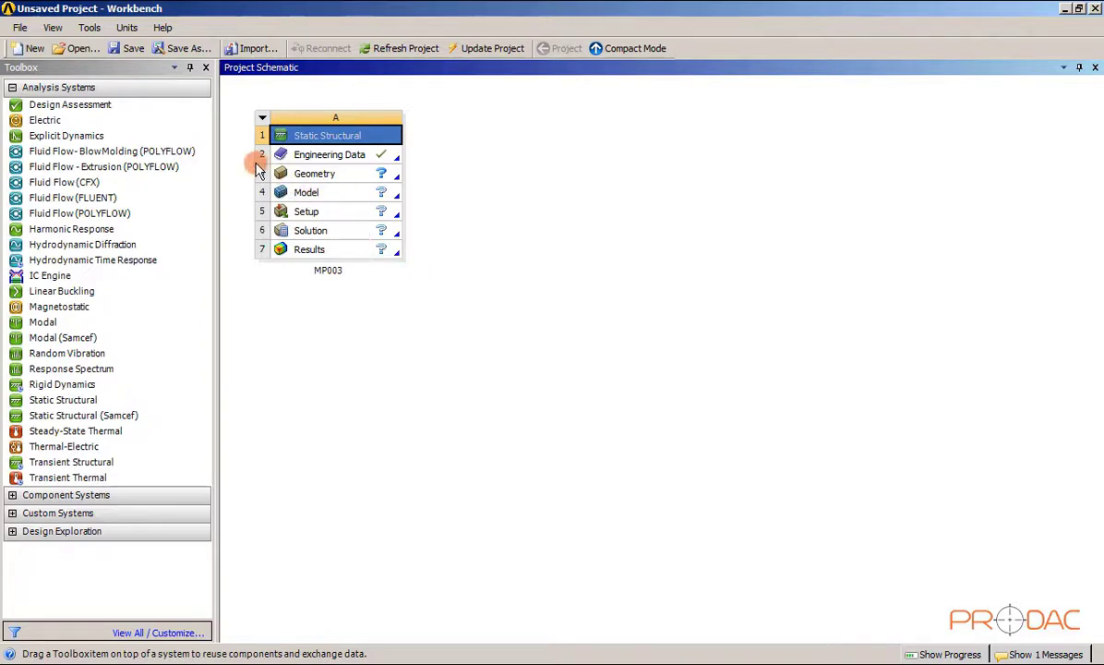
# - Save the project as MP003 in the Prodac Labs > SESSION 04 > MP003 folder on drive C
pyautogui.click(132, 50)
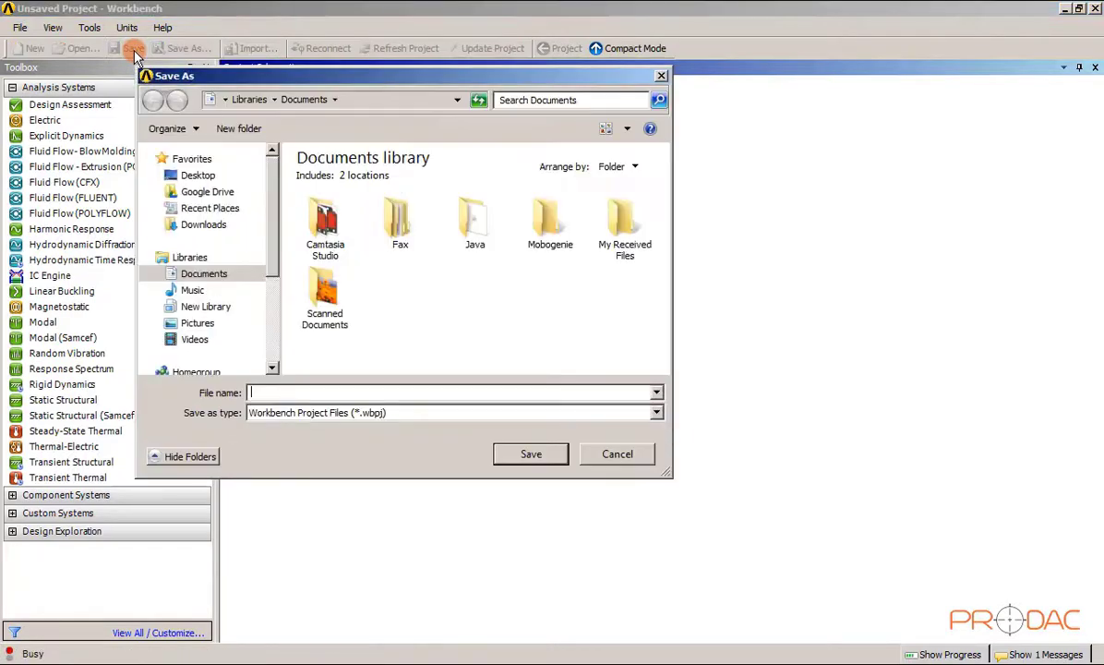
pyautogui.moveTo(273, 205); pyautogui.dragTo(266, 270)
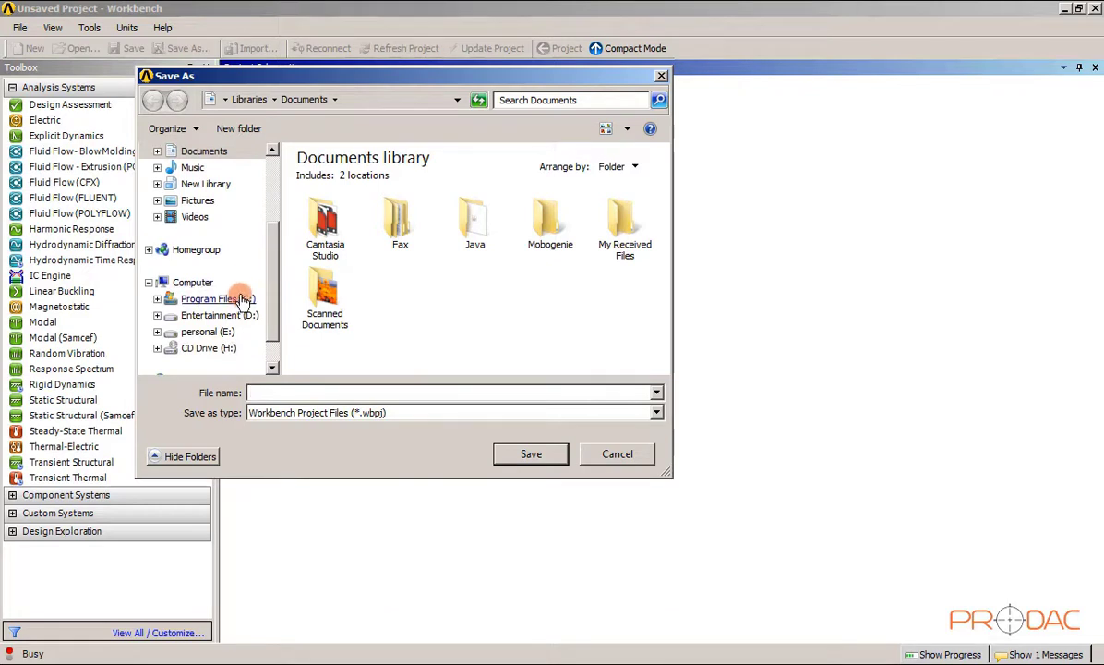
pyautogui.click(238, 299)
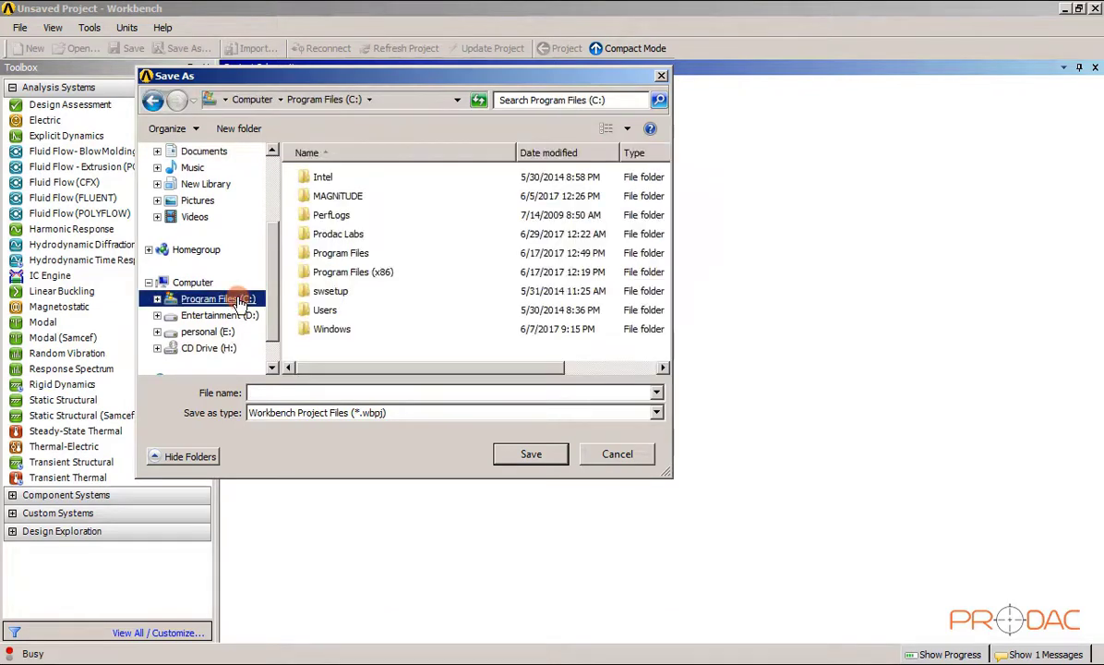
pyautogui.doubleClick(332, 235)
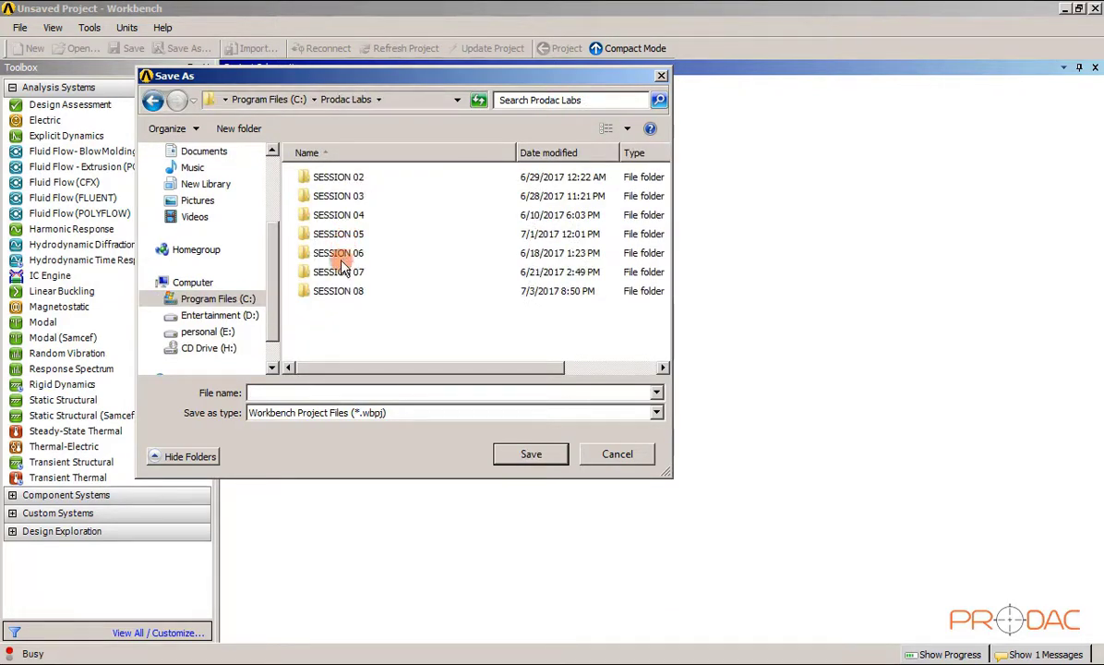
pyautogui.click(363, 291)
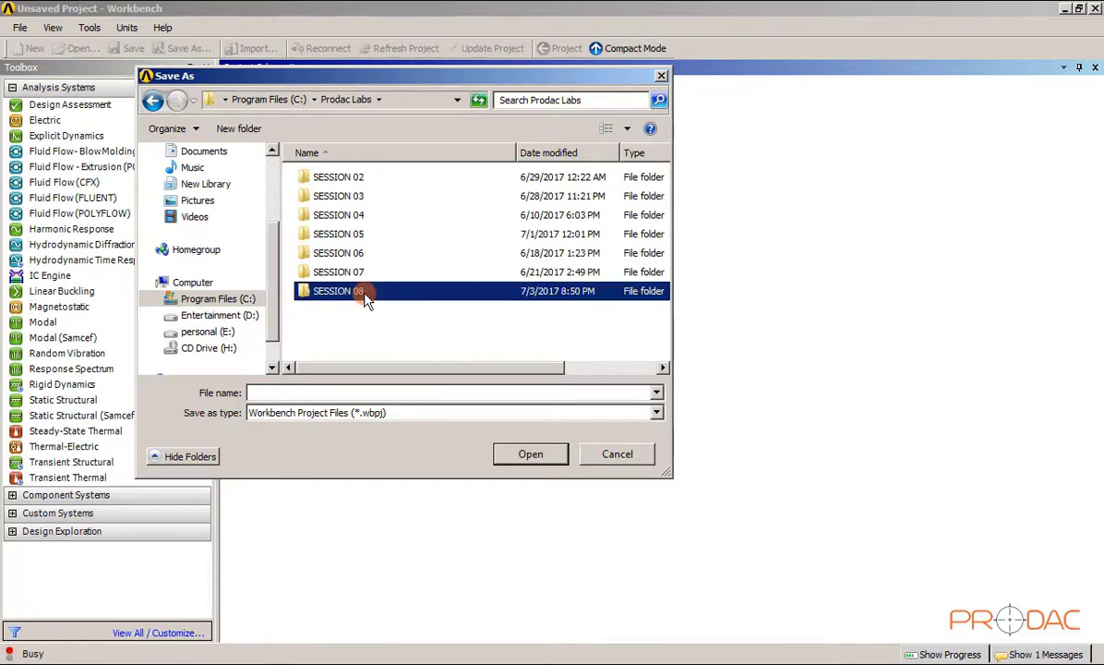
pyautogui.click(360, 215)
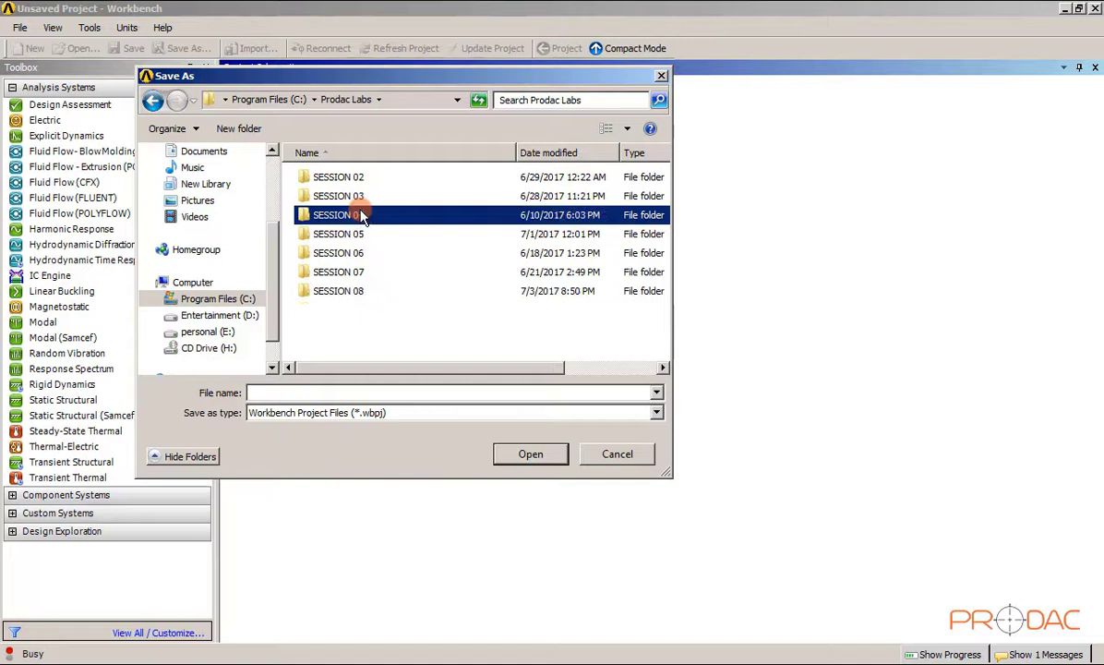
pyautogui.doubleClick(363, 215)
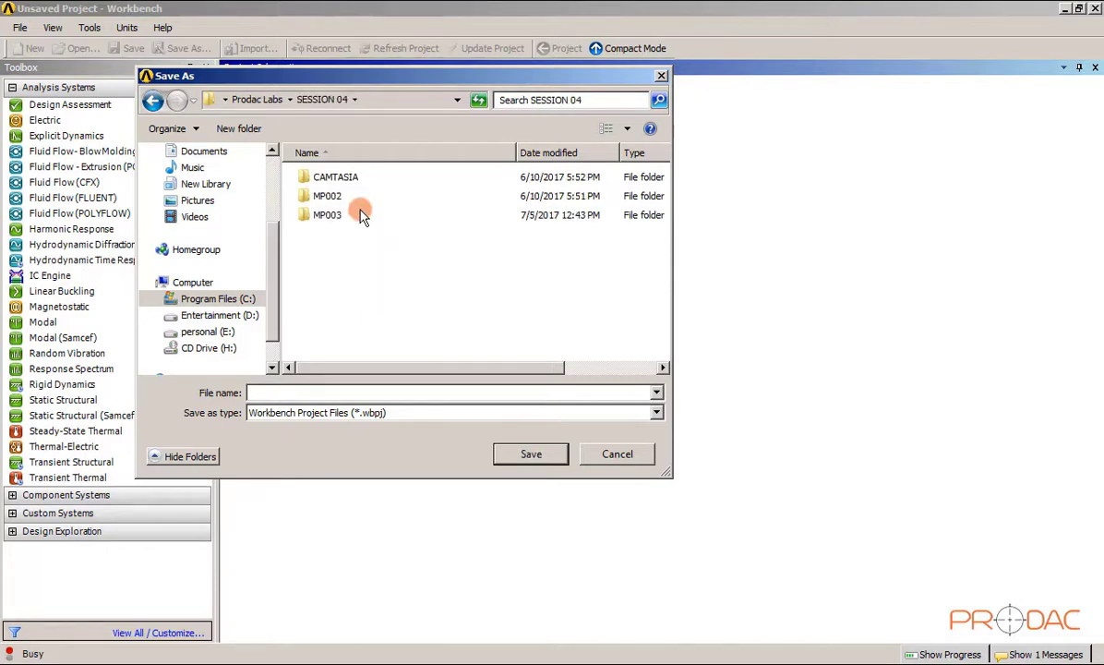
pyautogui.doubleClick(330, 215)
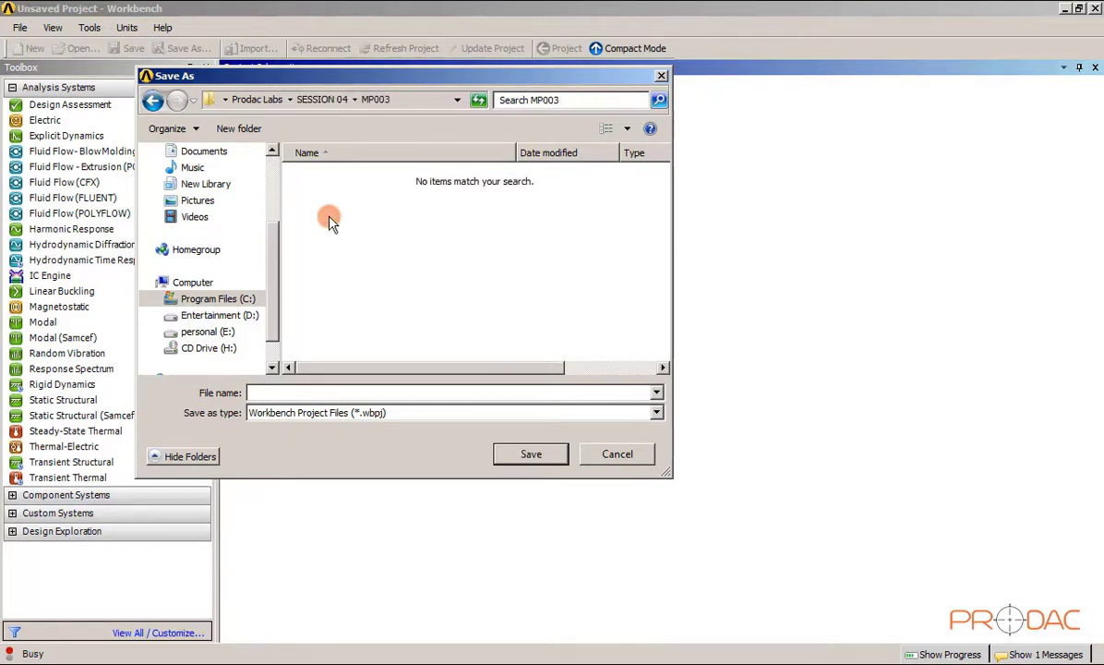
pyautogui.click(281, 388)
pyautogui.write('MP003')
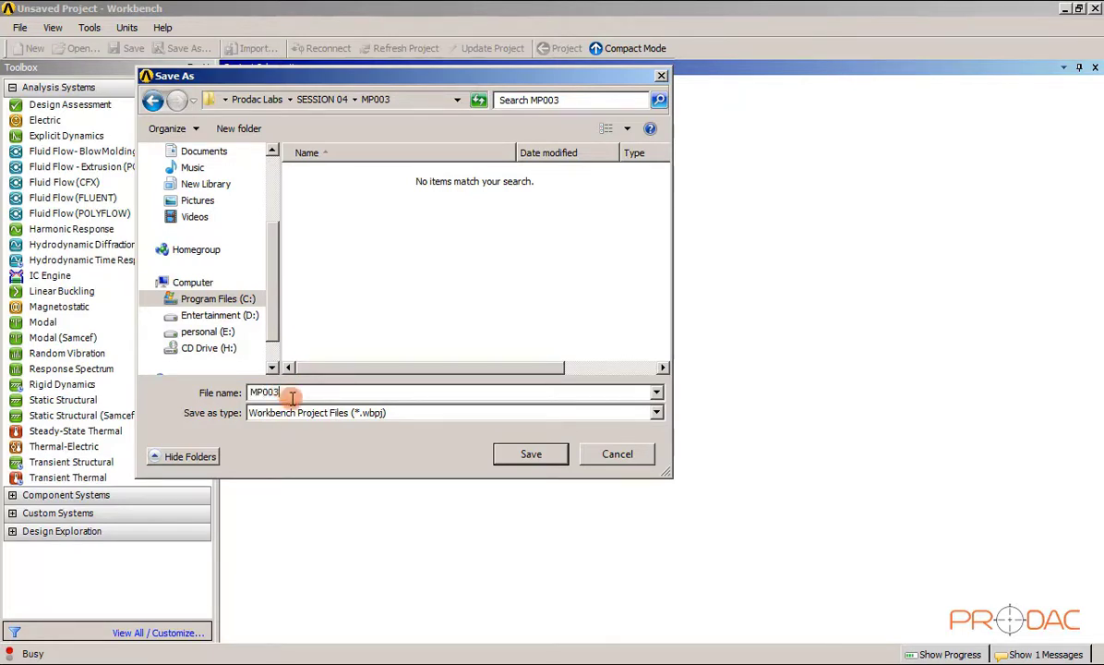
pyautogui.click(511, 455)
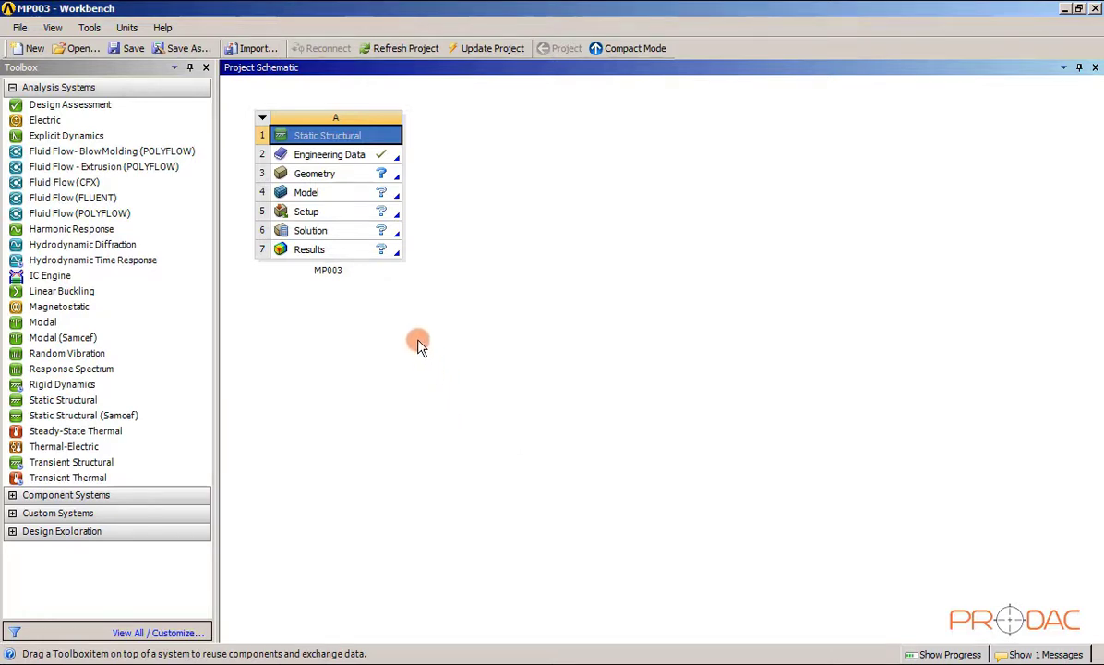
# - Import e100-043_asm.stp from the MP003 folder as the geometry of the MP003 Static Structural system
pyautogui.click(359, 177)
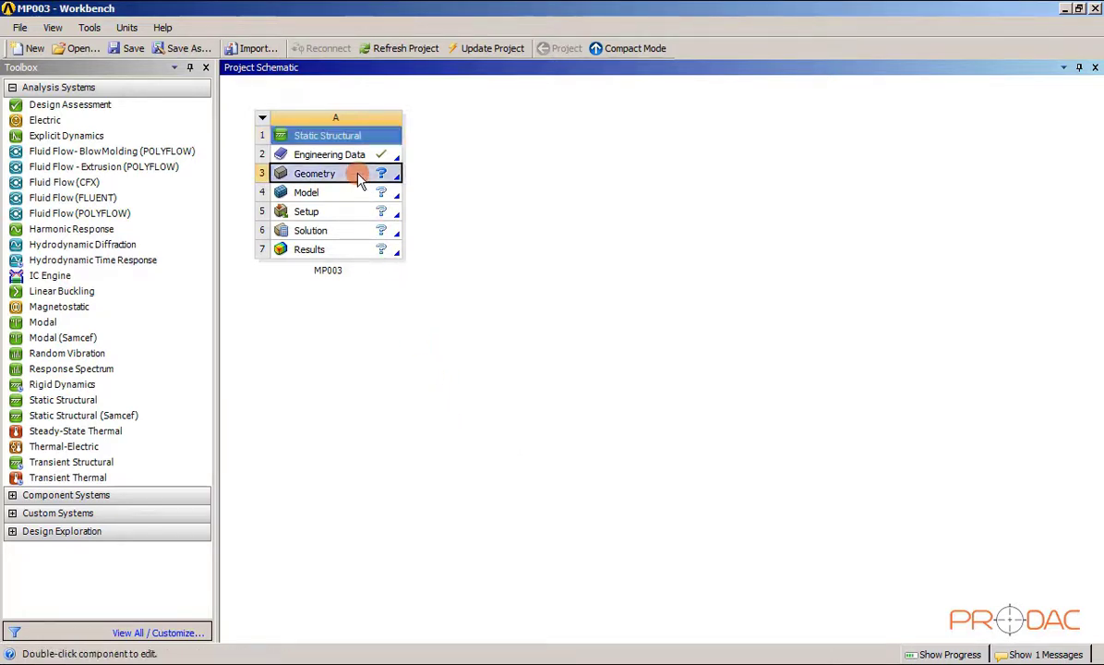
pyautogui.rightClick(359, 179)
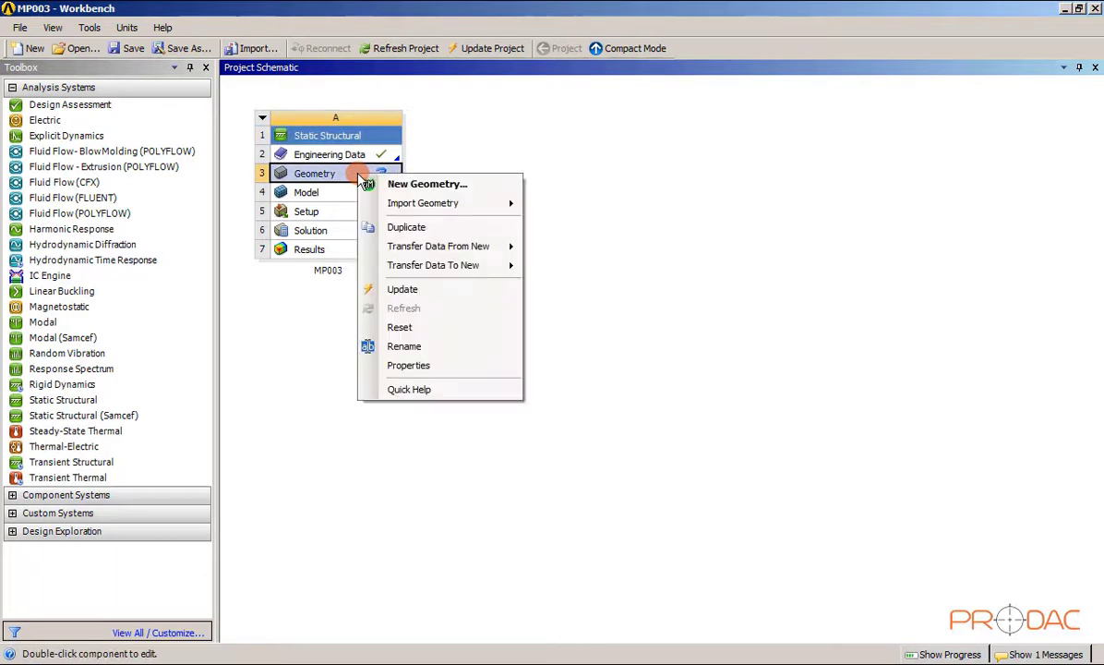
pyautogui.moveTo(493, 209)
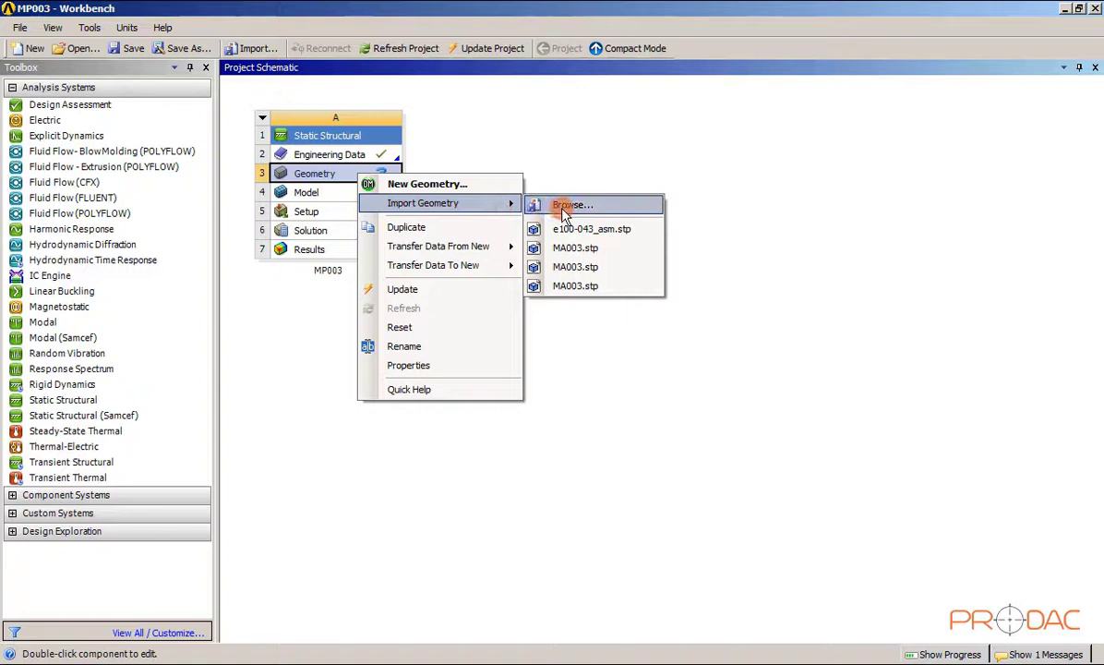
pyautogui.click(595, 207)
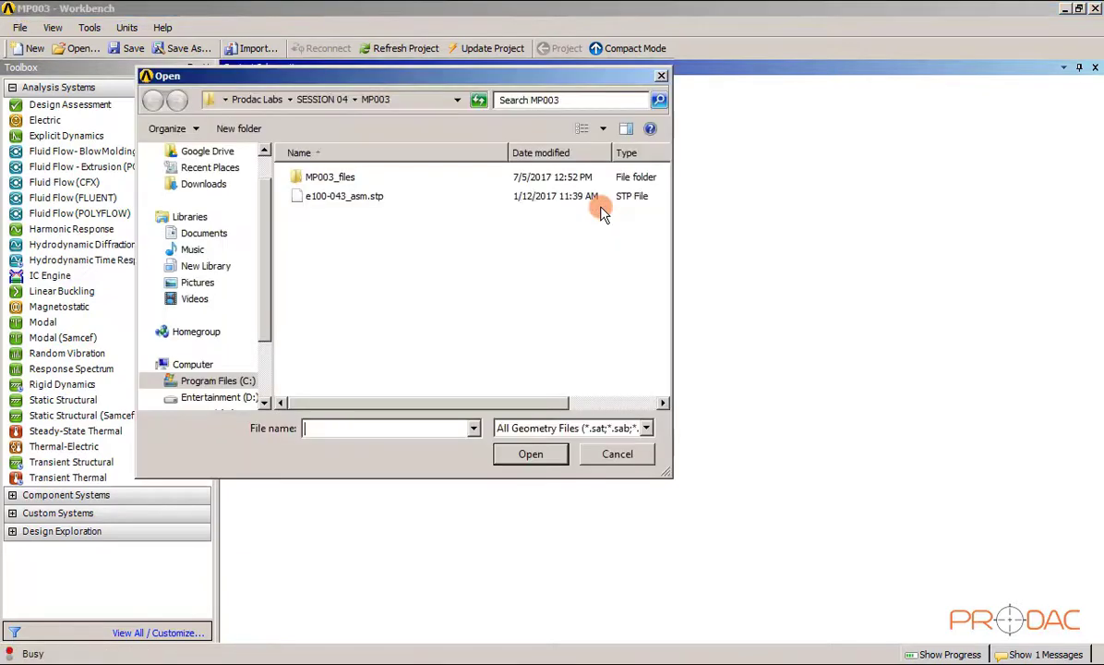
pyautogui.click(374, 203)
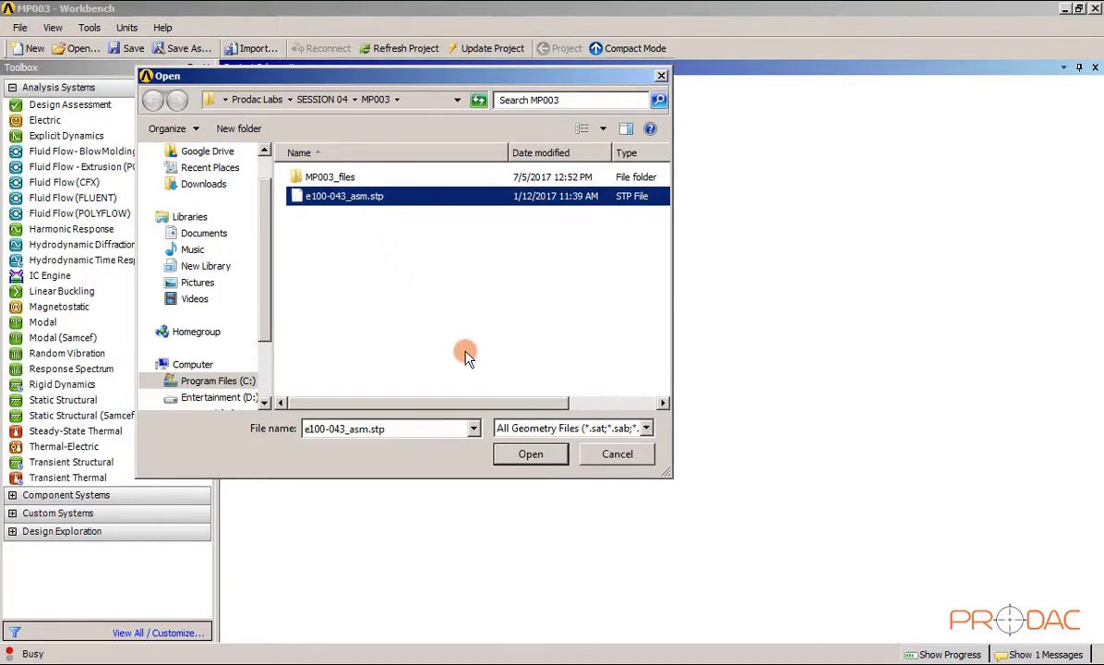
pyautogui.click(559, 462)
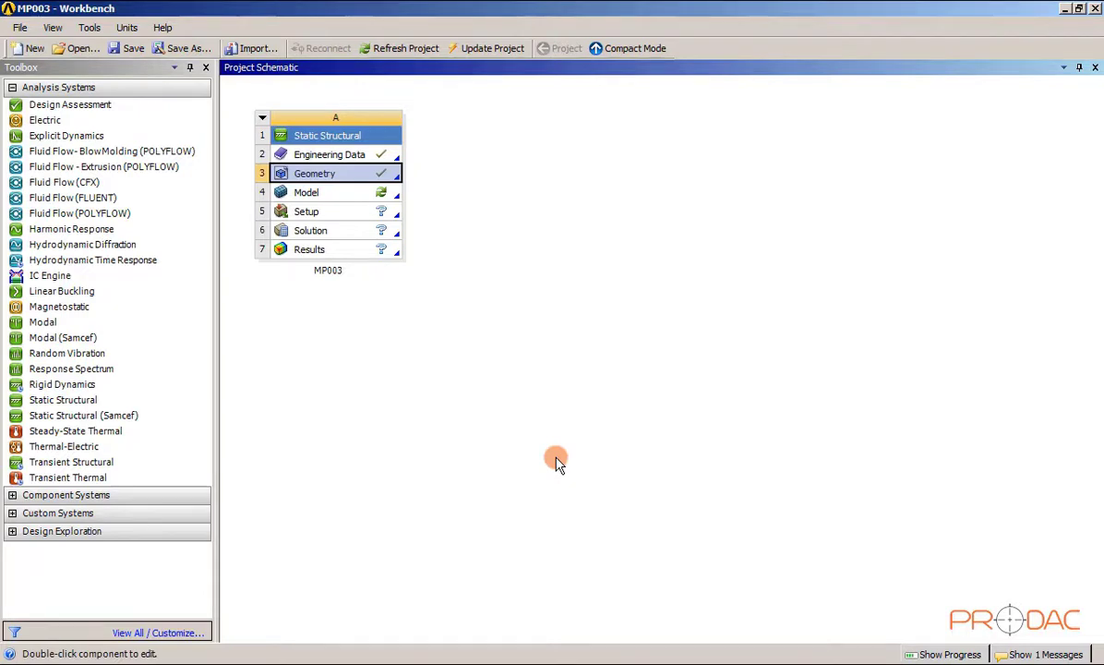
pyautogui.click(409, 337)
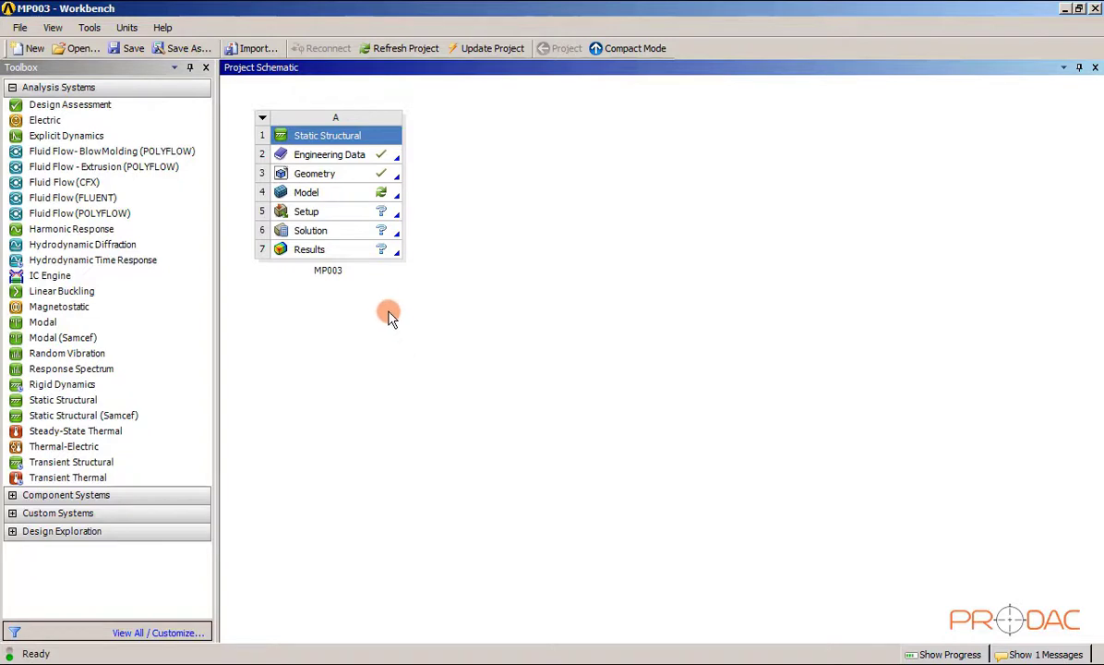
# - Open the MP003 system's Engineering Data and add Aluminum Alloy from the General Materials library
pyautogui.click(358, 166)
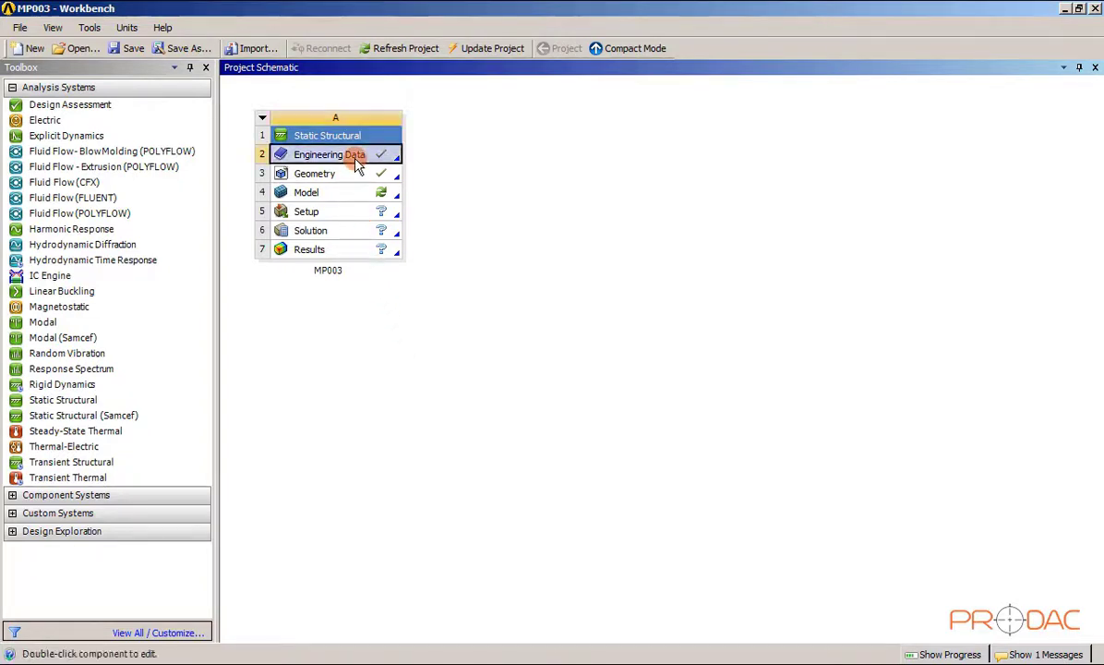
pyautogui.doubleClick(357, 166)
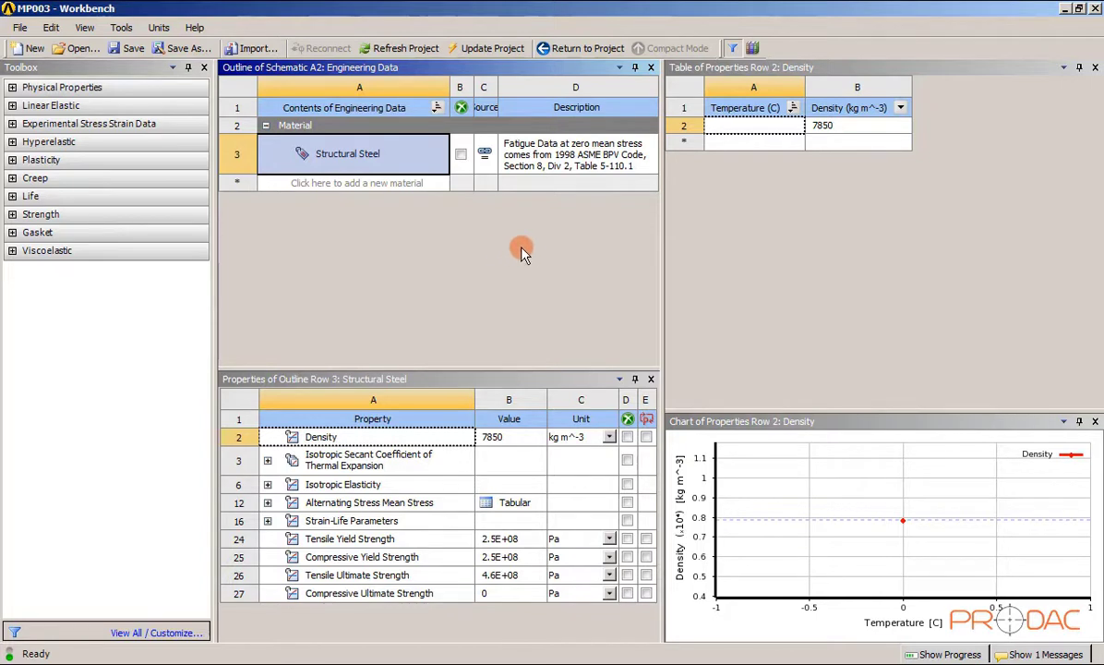
pyautogui.click(754, 50)
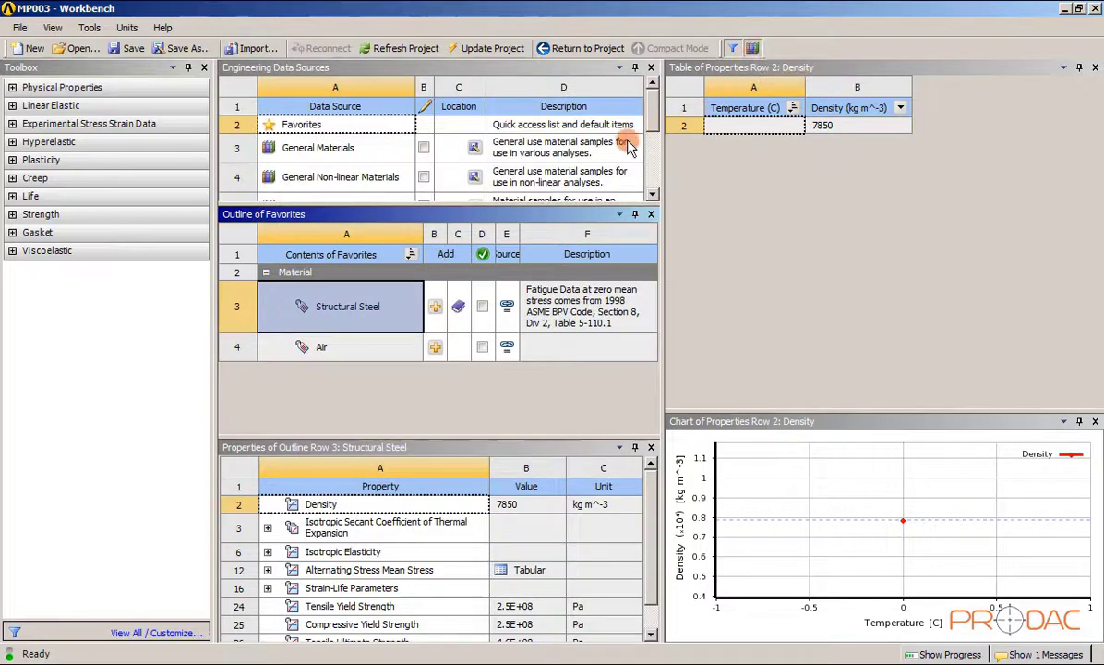
pyautogui.click(336, 149)
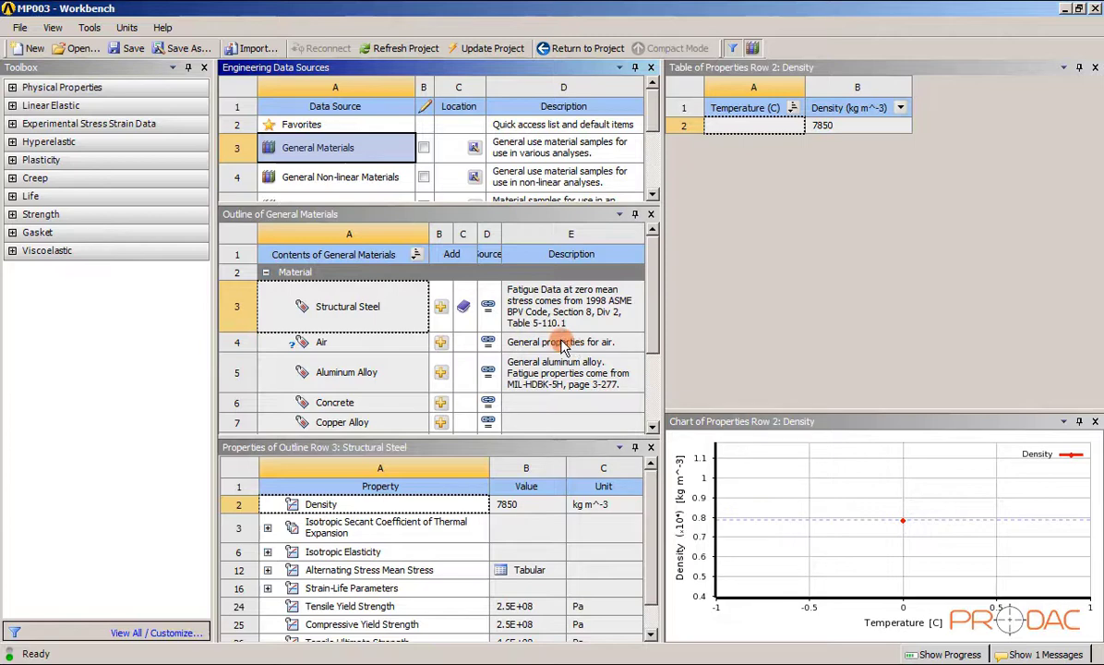
pyautogui.moveTo(652, 316); pyautogui.dragTo(654, 347)
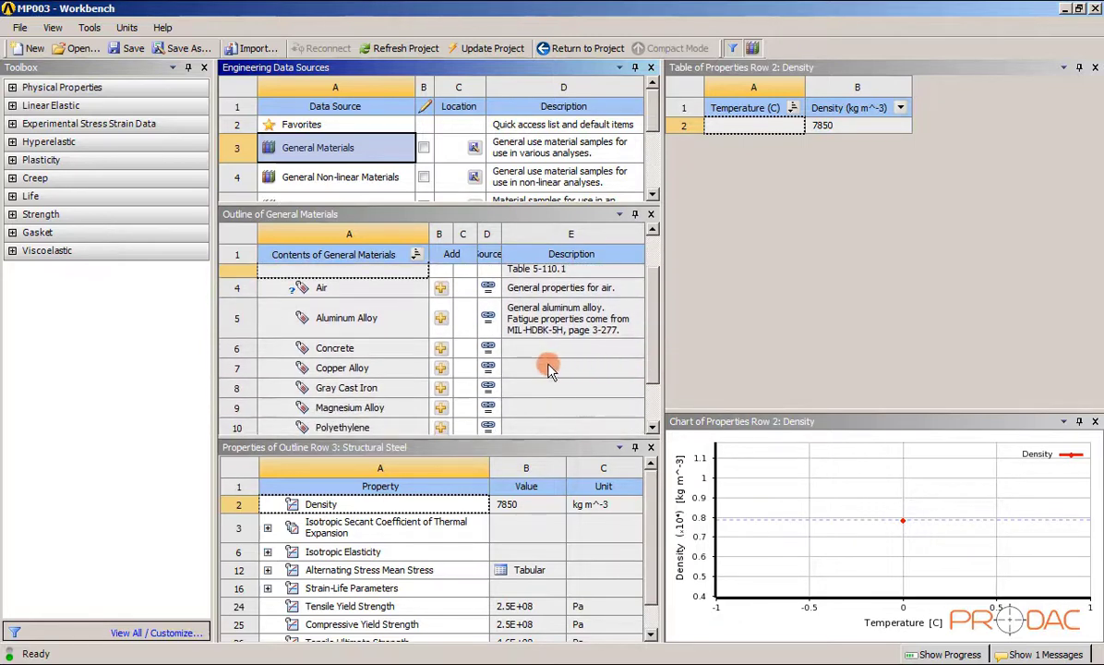
pyautogui.click(442, 319)
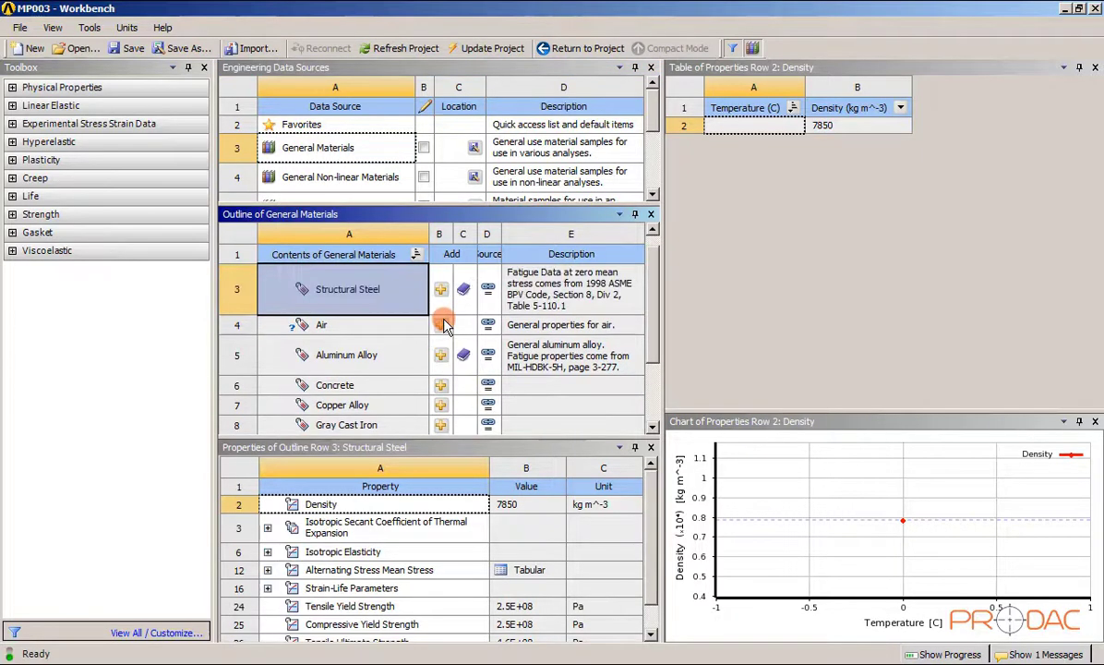
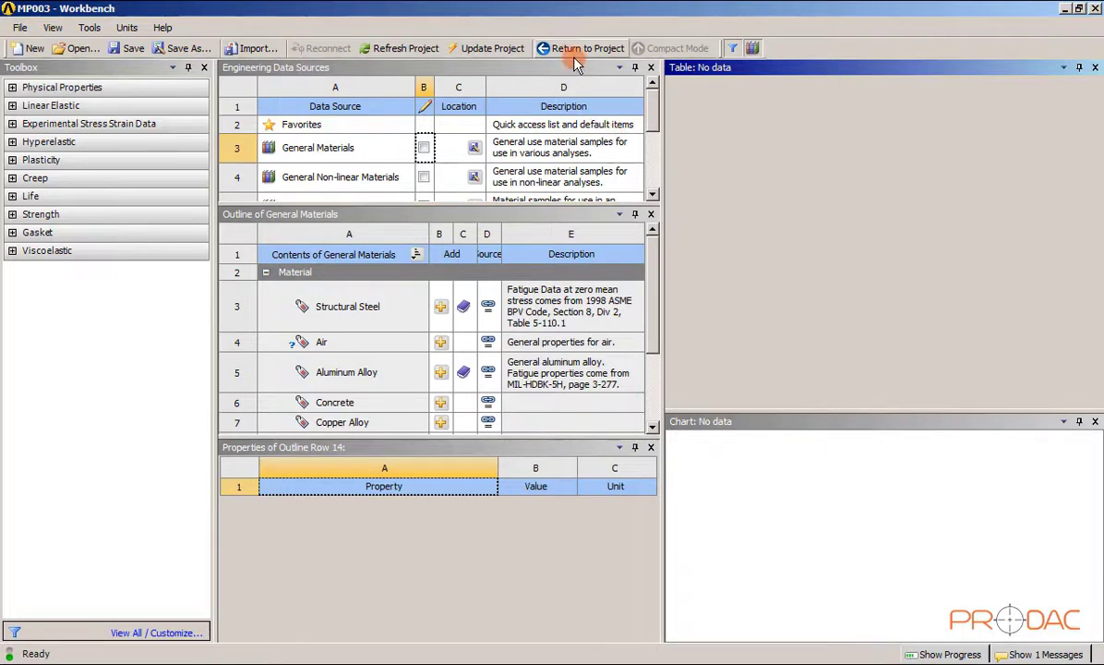
# - Return to the project schematic and open the MP003 system's Model in Mechanical
pyautogui.click(574, 56)
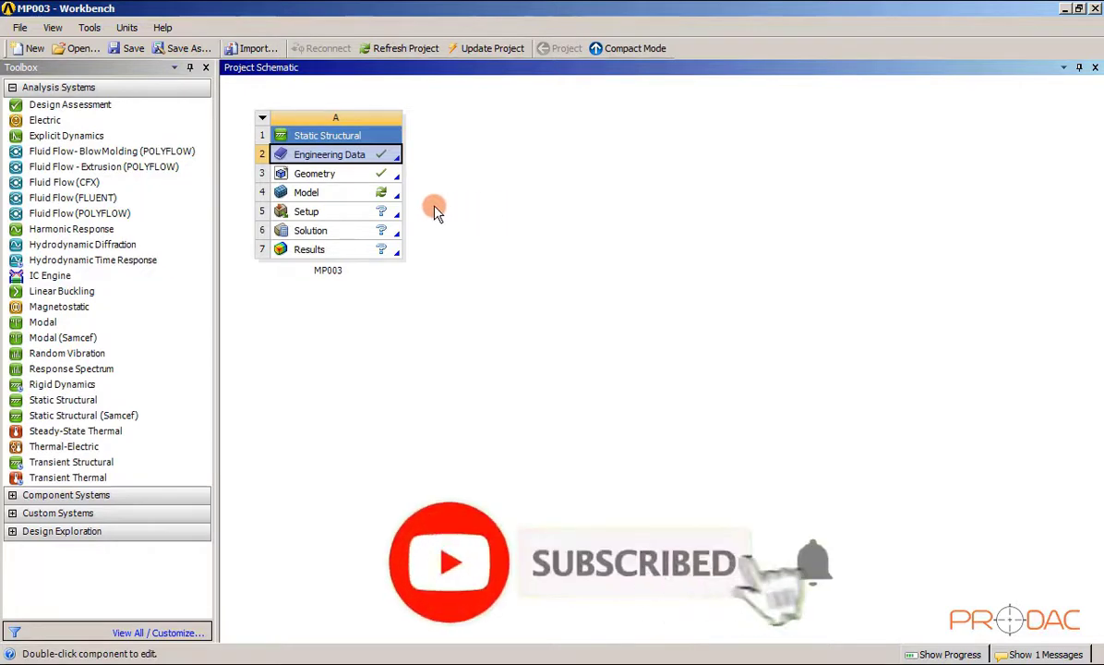
pyautogui.doubleClick(351, 202)
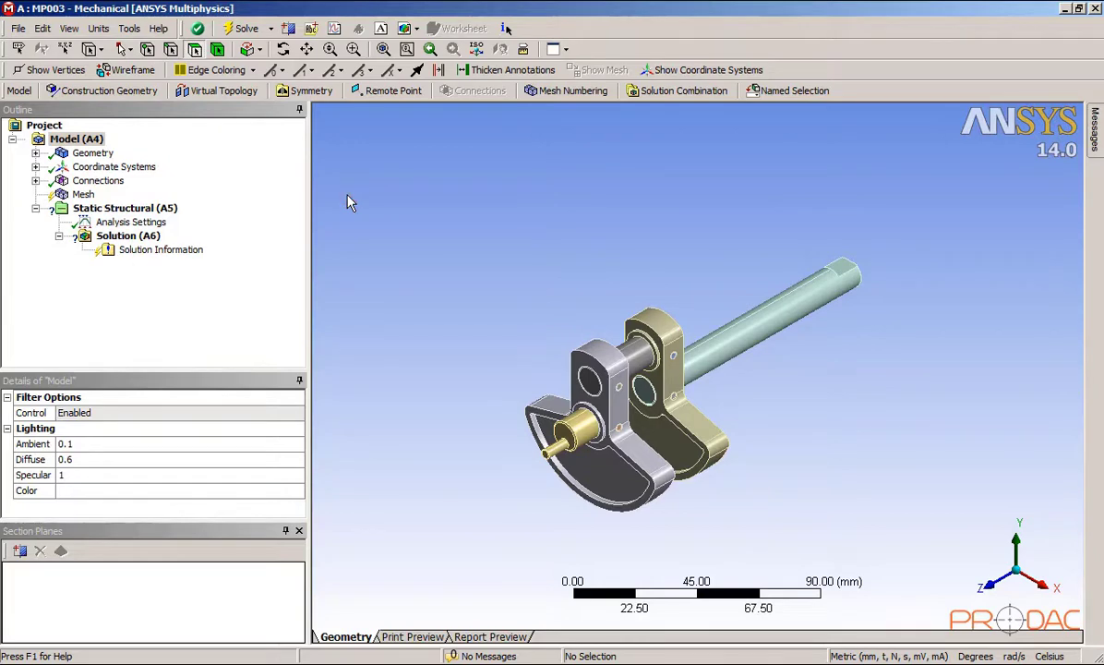
pyautogui.moveTo(557, 343); pyautogui.dragTo(773, 382, button='middle')
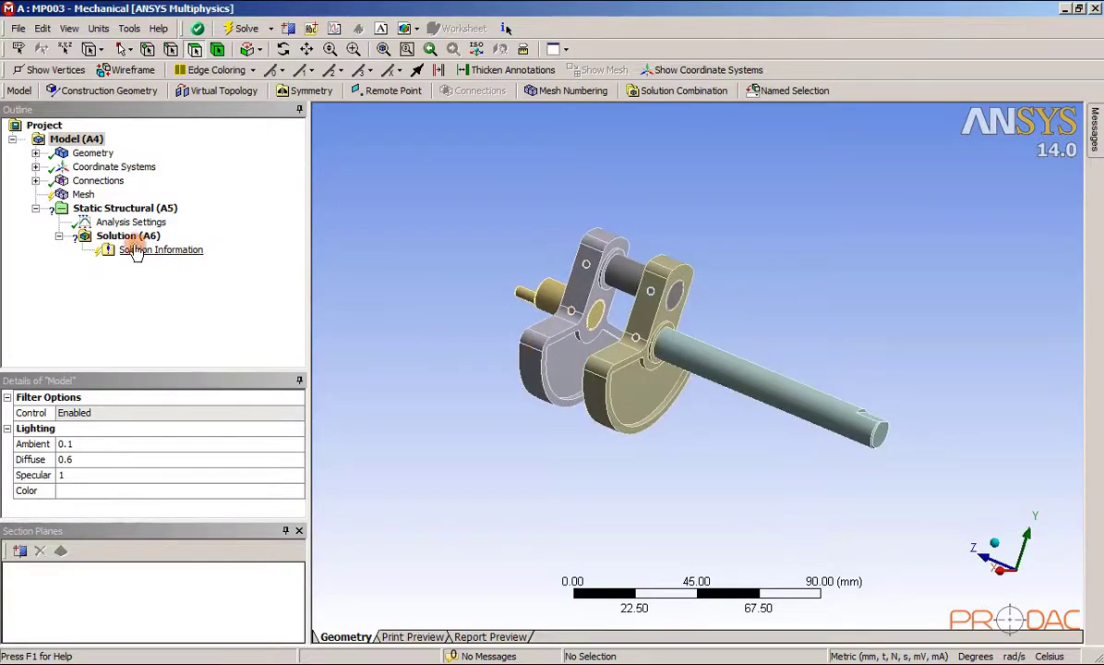
# - Examine which body of the crank assembly each part under Geometry represents, from the E100-019 pins through E100-036
pyautogui.click(36, 153)
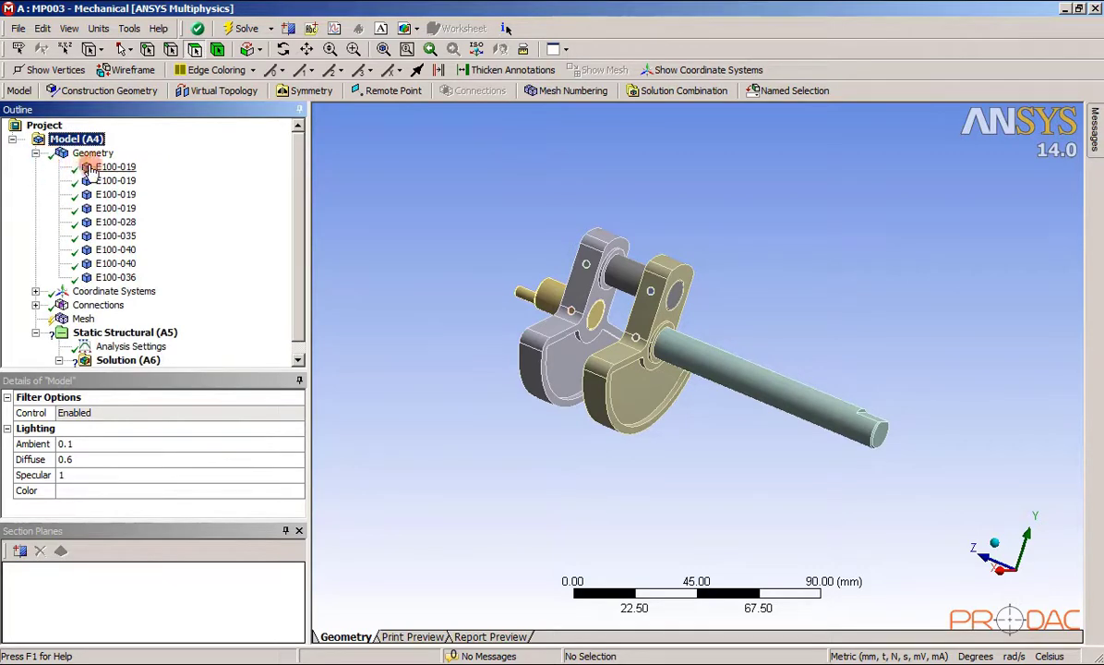
pyautogui.click(118, 166)
pyautogui.moveTo(369, 245); pyautogui.dragTo(505, 353, button='middle')
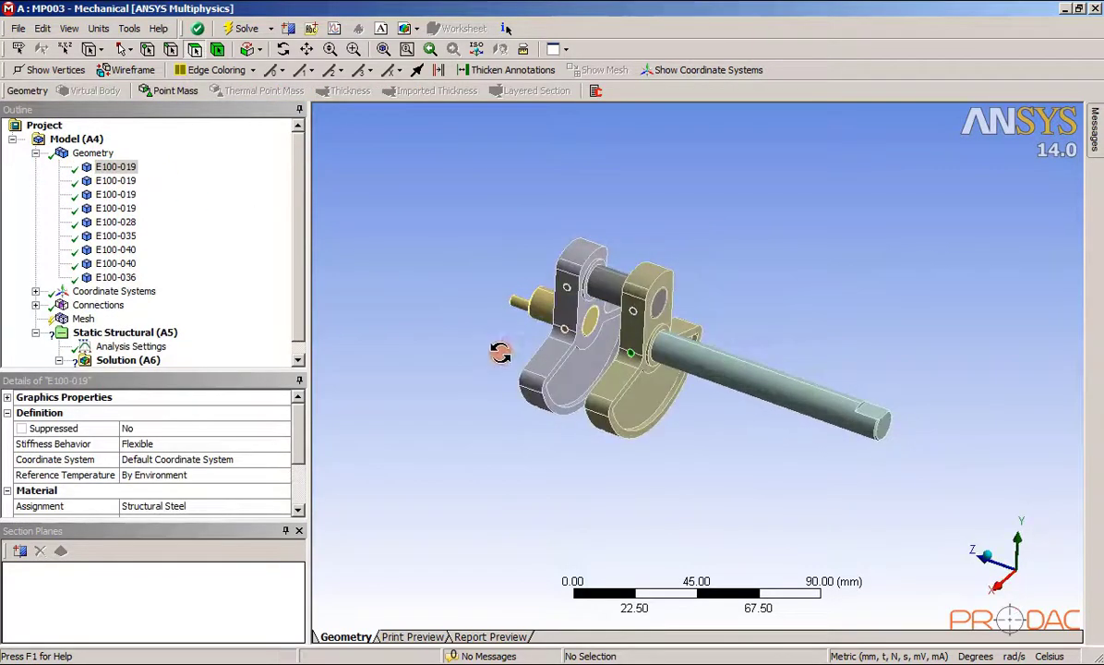
pyautogui.click(118, 180)
pyautogui.click(120, 194)
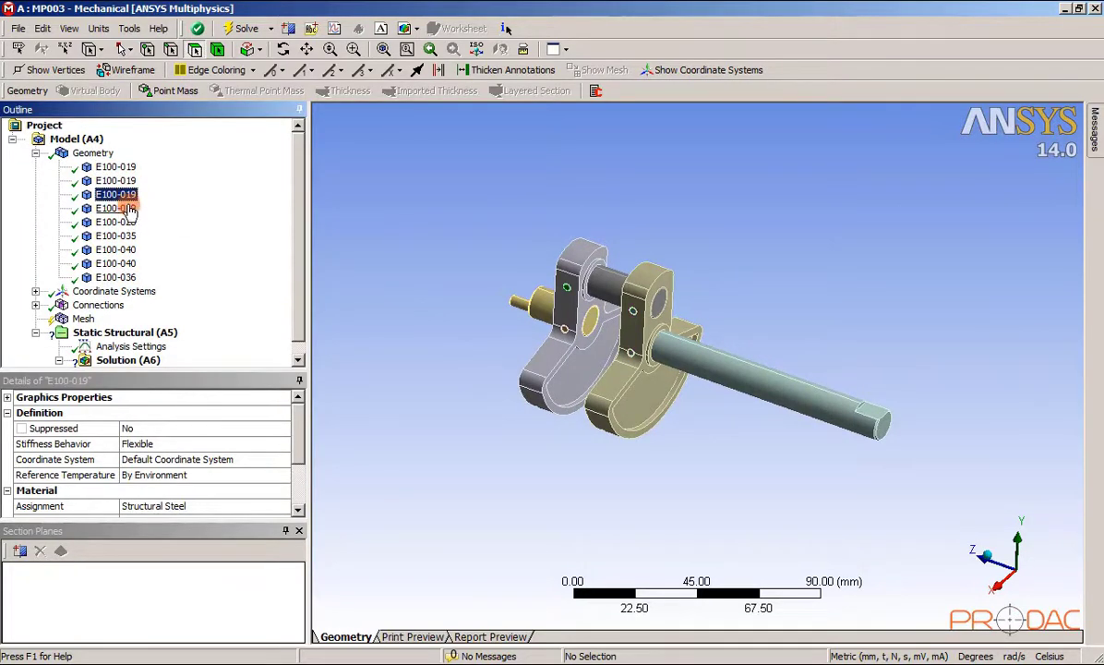
pyautogui.click(124, 208)
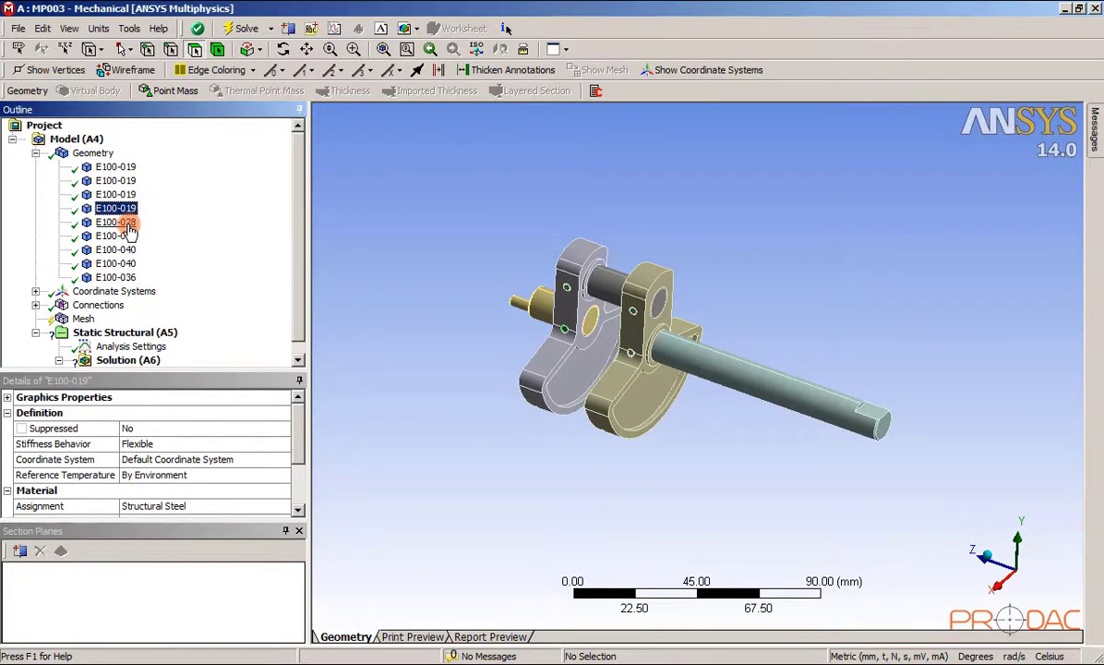
pyautogui.click(115, 221)
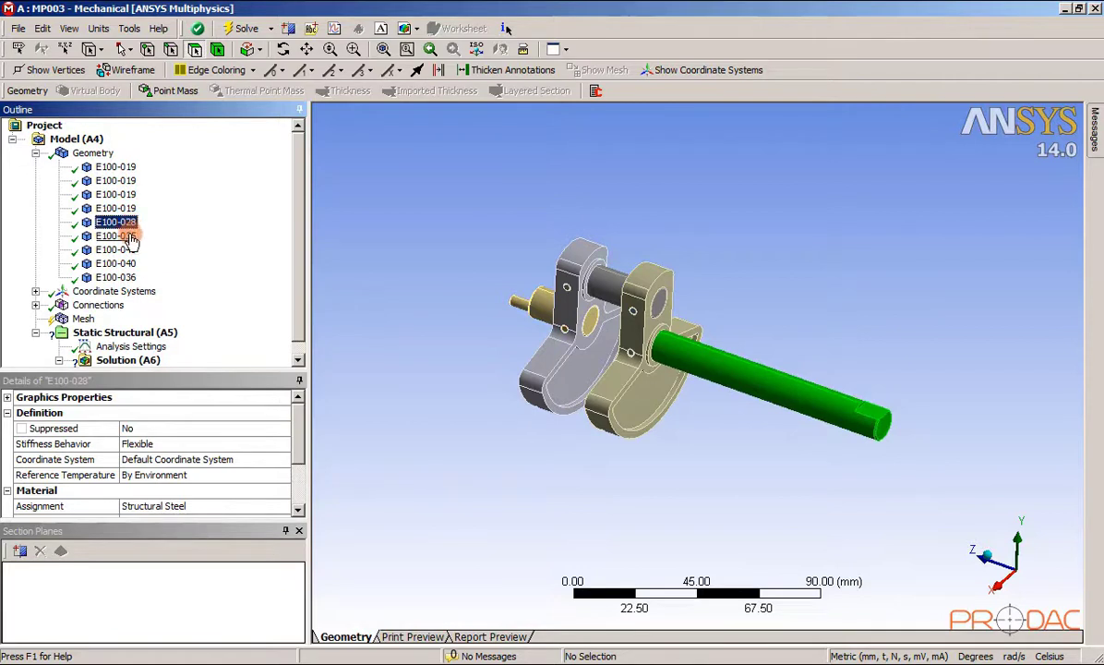
pyautogui.click(132, 237)
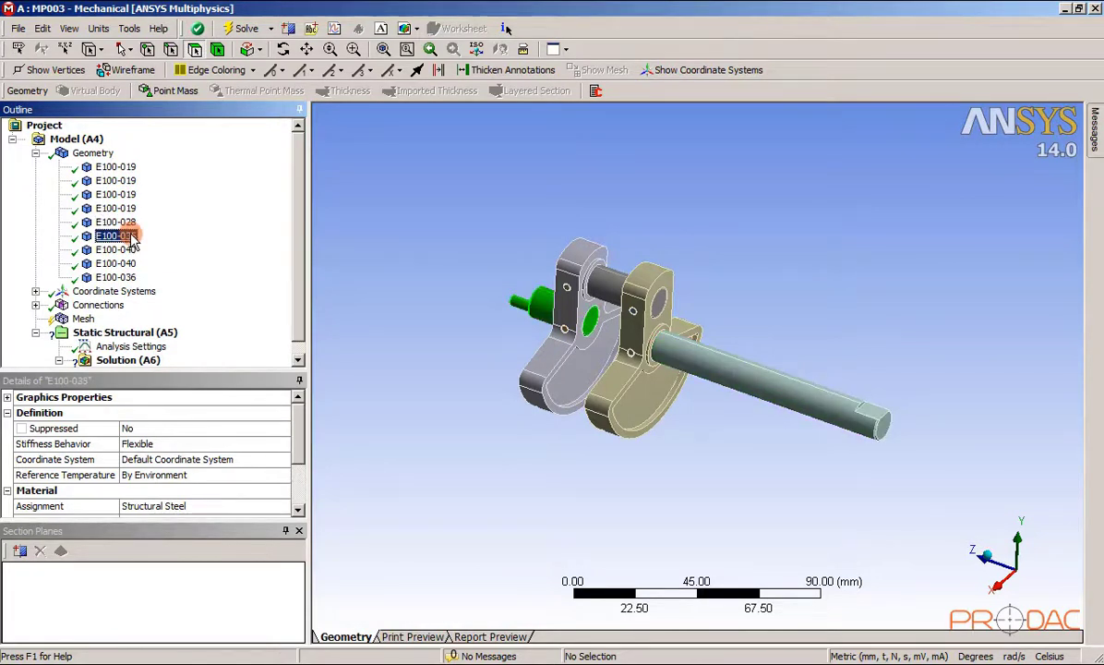
pyautogui.click(133, 250)
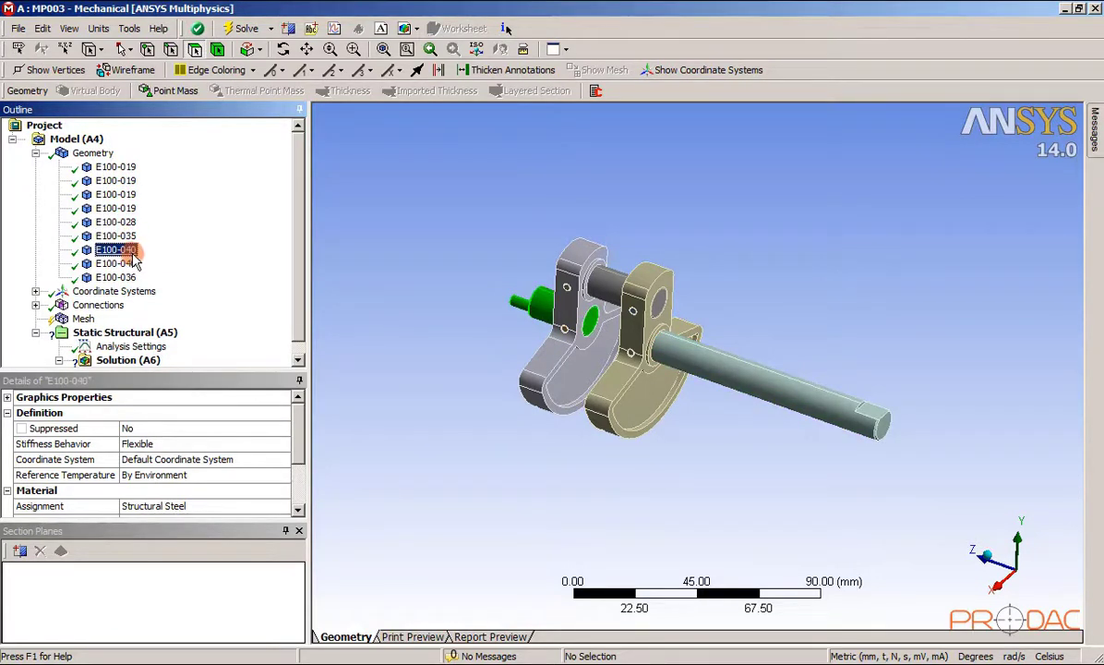
pyautogui.click(132, 237)
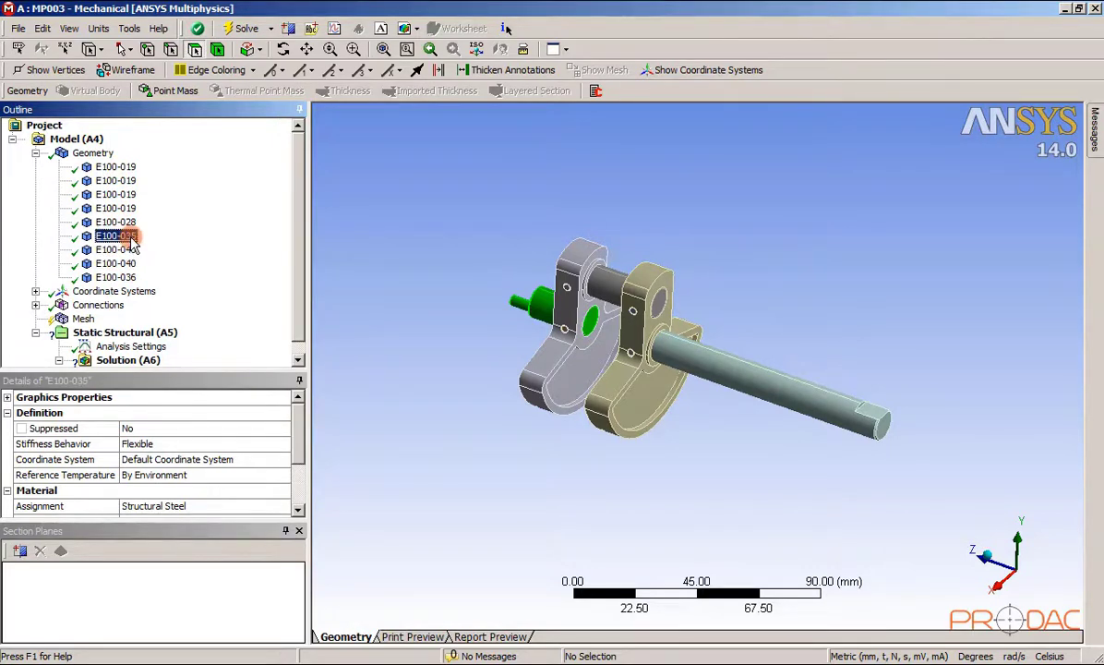
pyautogui.moveTo(519, 310); pyautogui.dragTo(598, 339, button='middle')
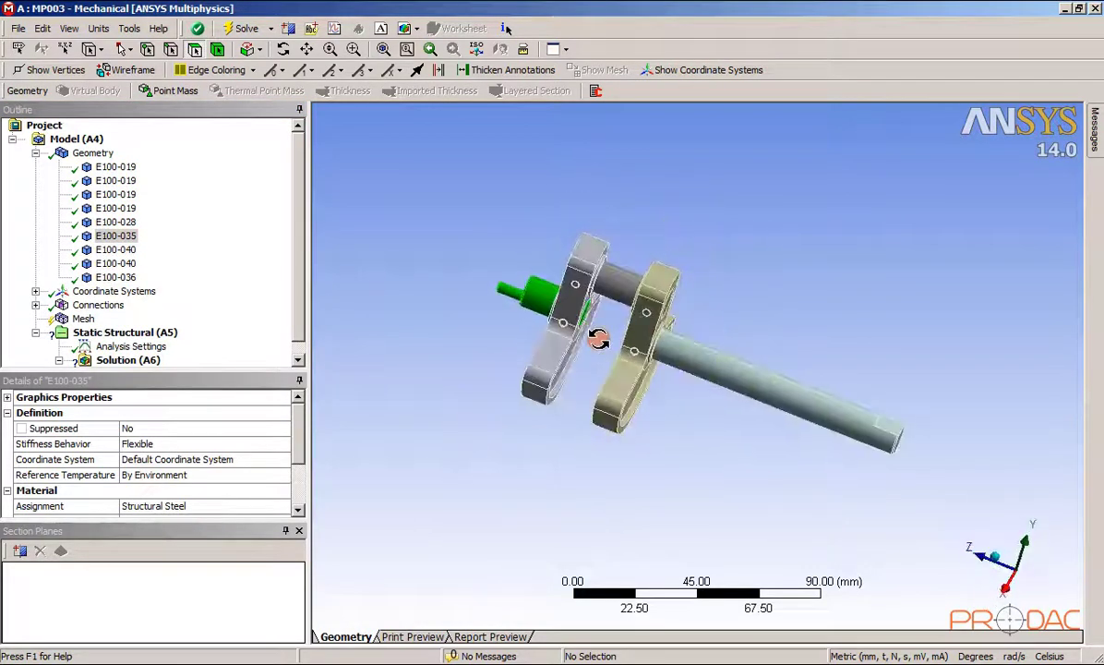
pyautogui.click(129, 253)
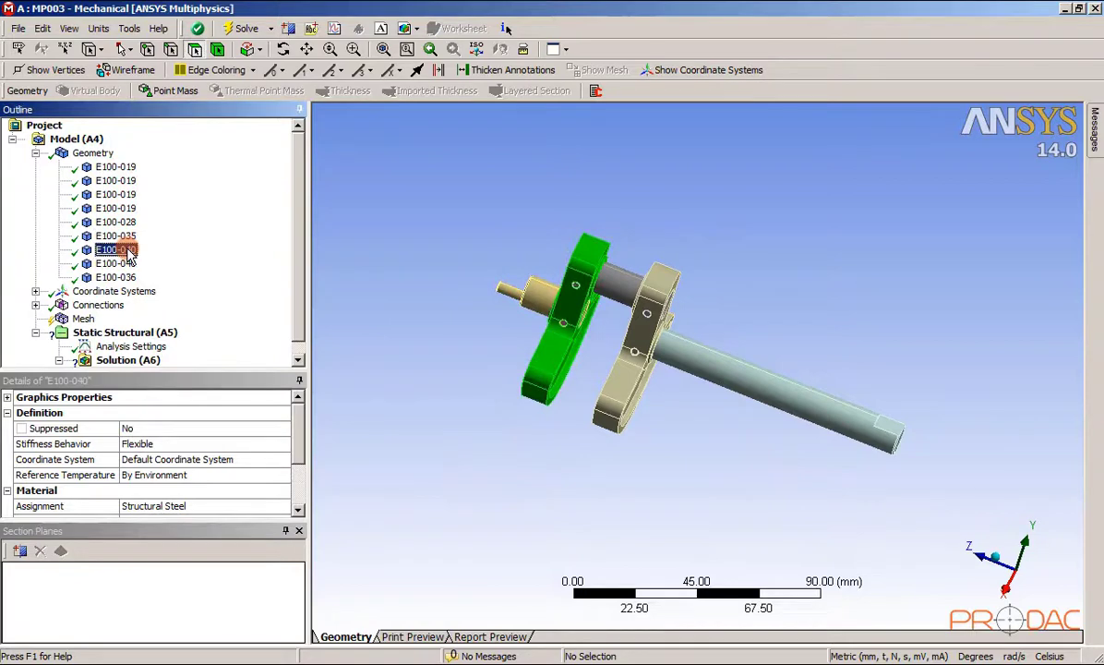
pyautogui.click(130, 264)
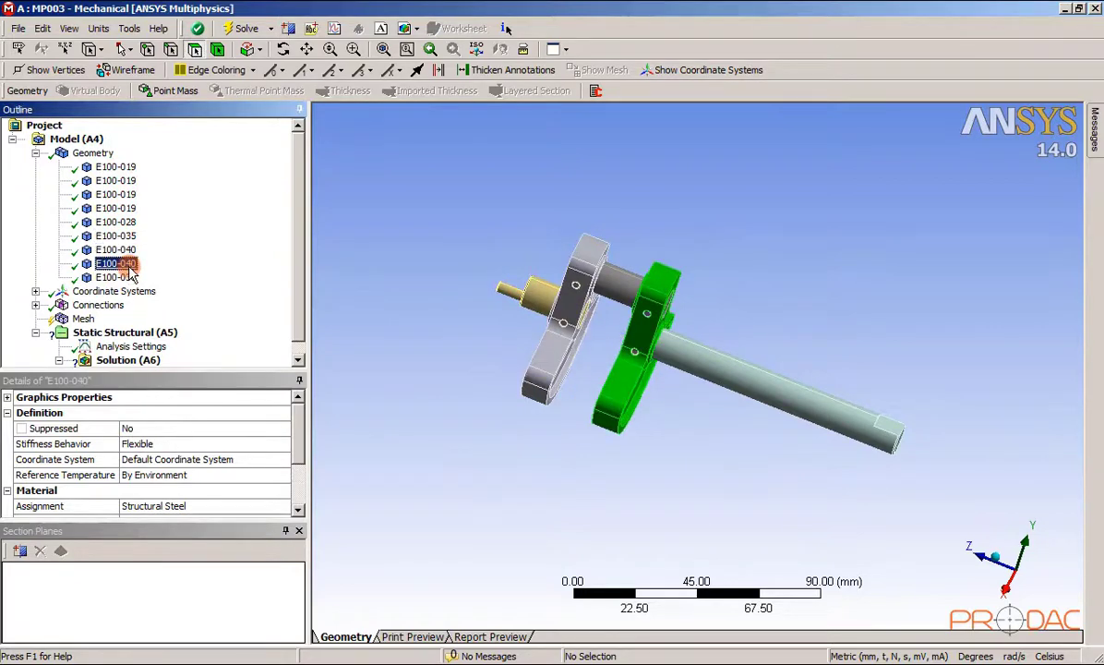
pyautogui.click(124, 277)
pyautogui.moveTo(345, 313); pyautogui.dragTo(571, 311, button='middle')
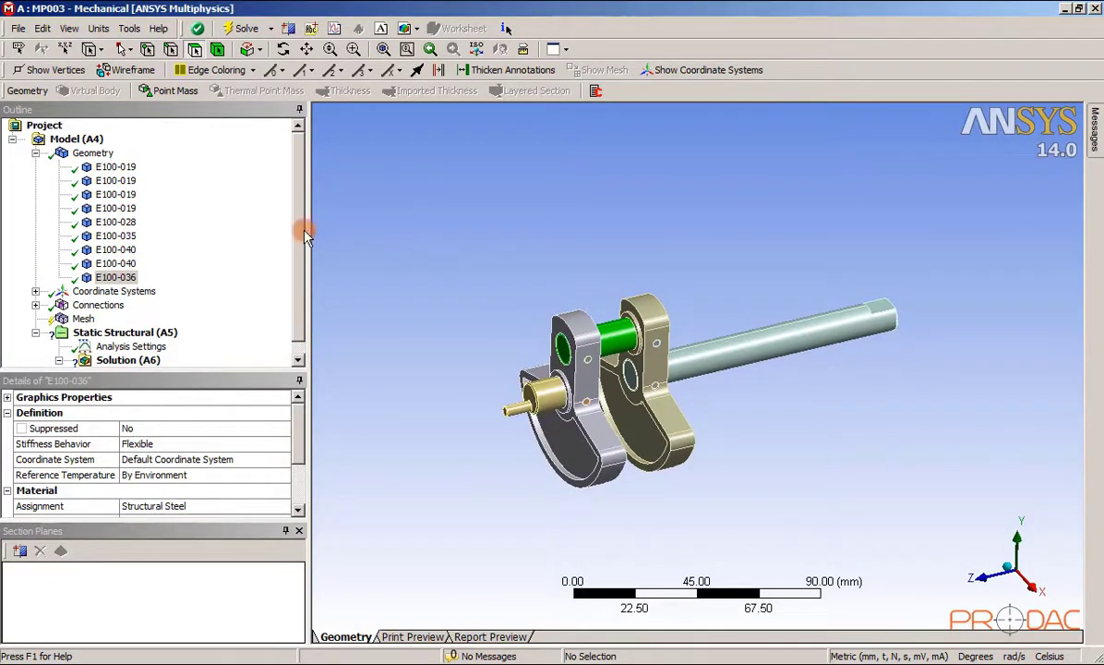
pyautogui.click(35, 153)
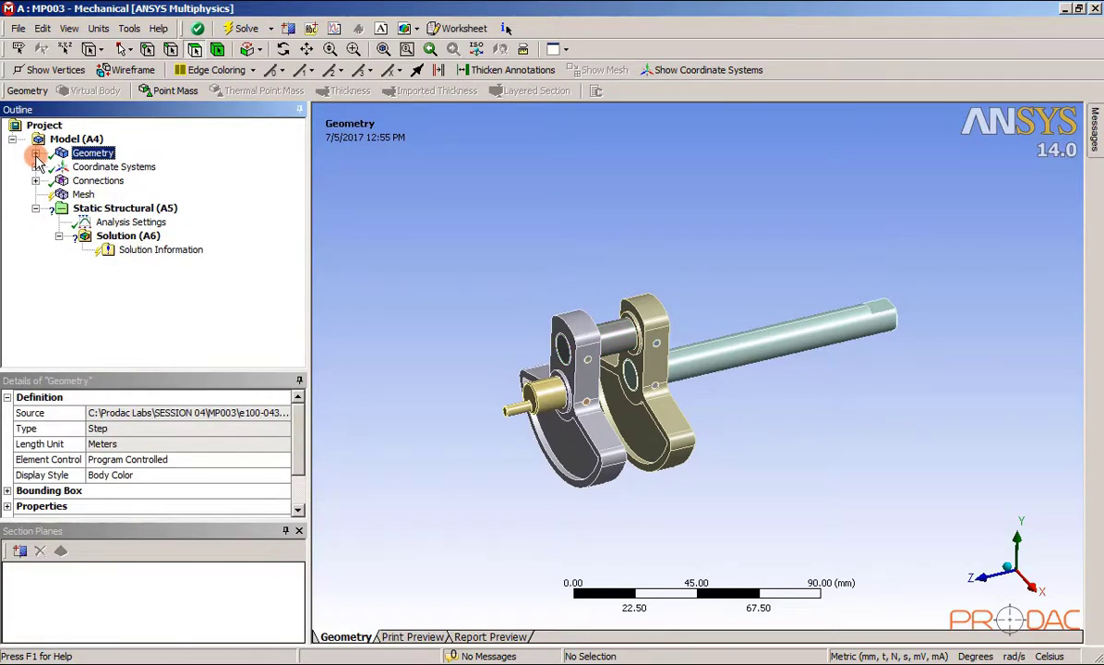
# - Assign Aluminum Alloy as the material of the first E100-019 part under Geometry
pyautogui.click(35, 153)
pyautogui.click(116, 167)
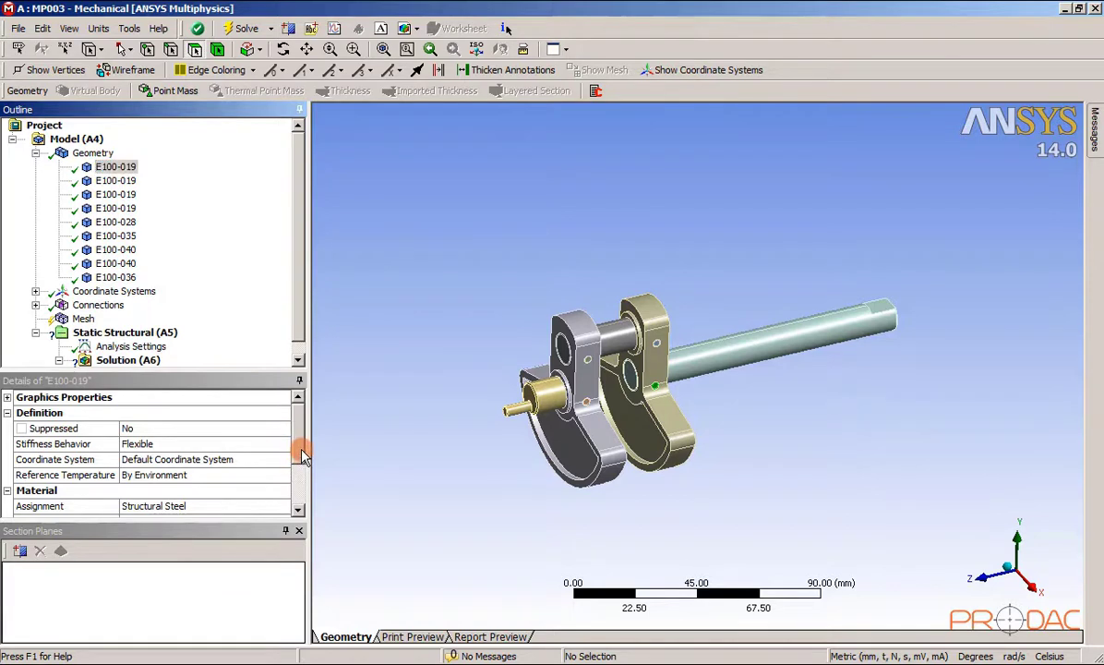
pyautogui.moveTo(302, 455); pyautogui.dragTo(300, 480)
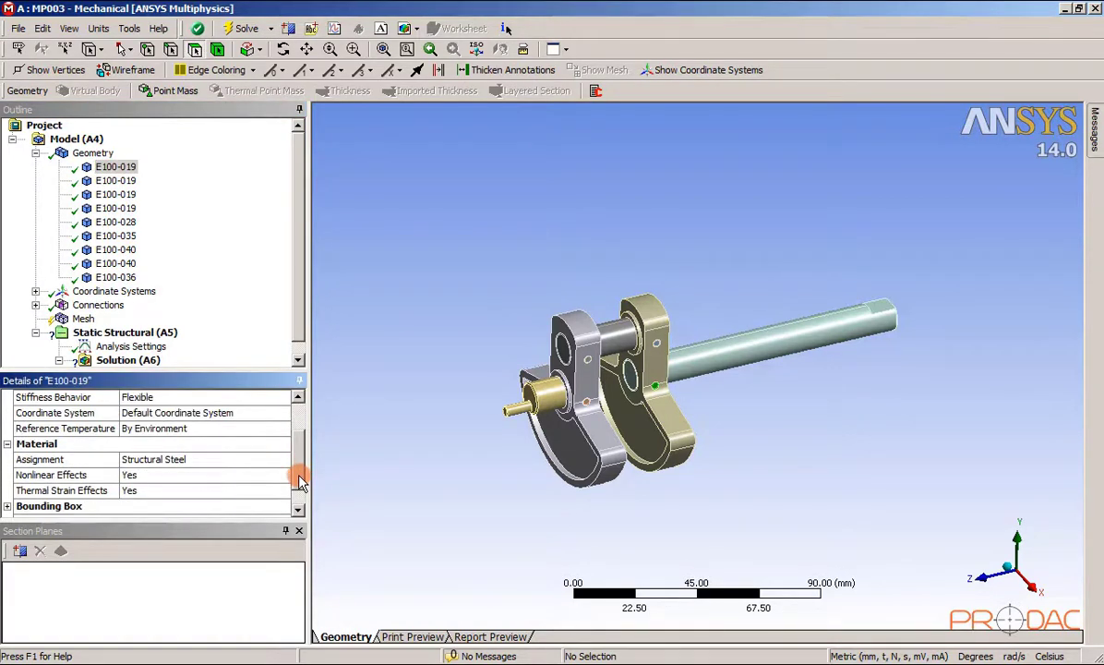
pyautogui.click(265, 461)
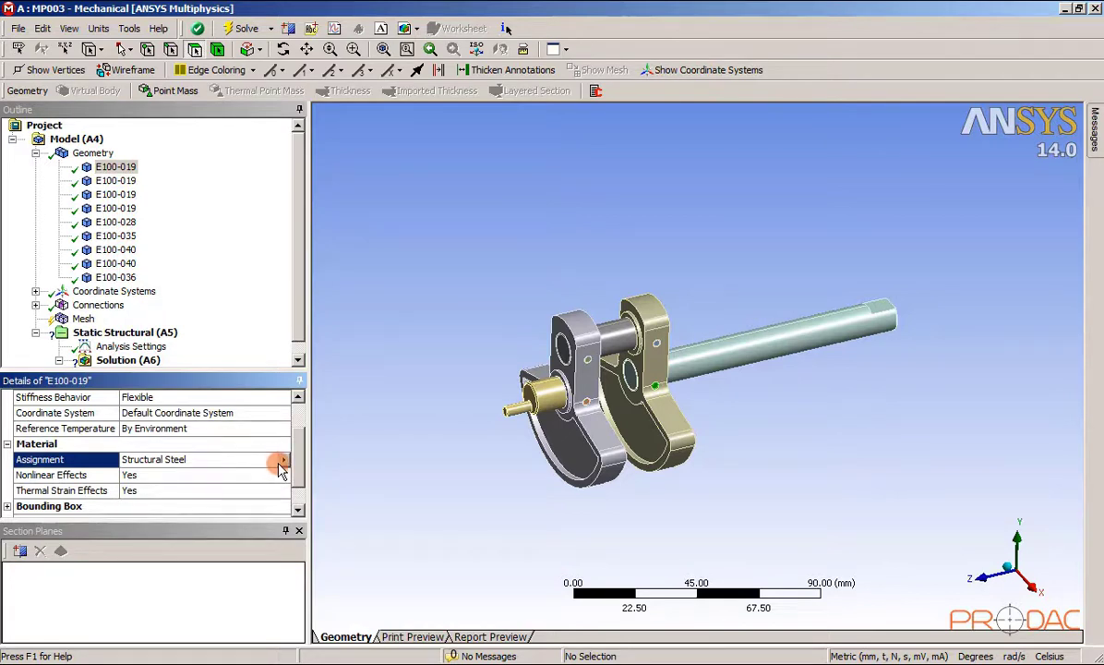
pyautogui.click(284, 462)
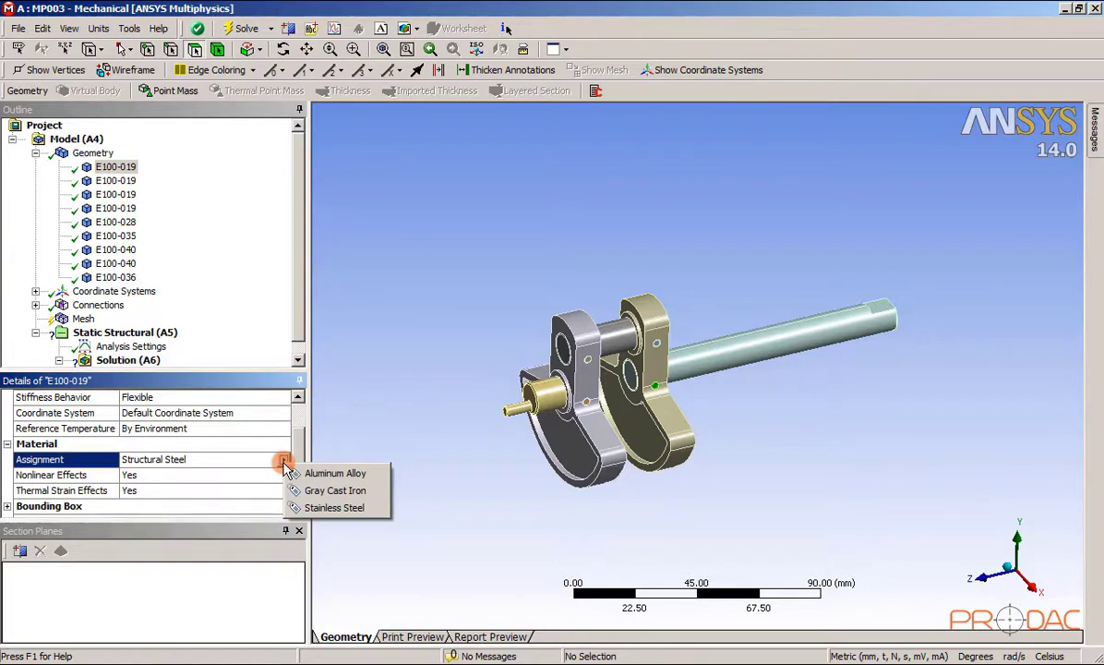
pyautogui.click(338, 475)
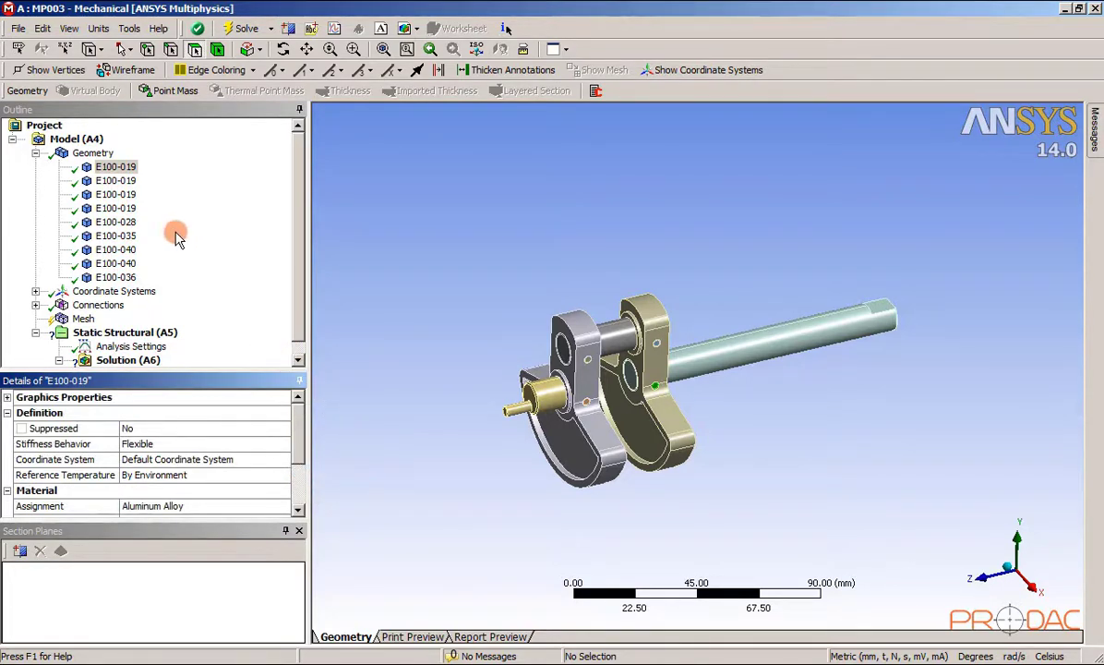
# - Assign Aluminum Alloy as the material of the second E100-019 part
pyautogui.click(129, 181)
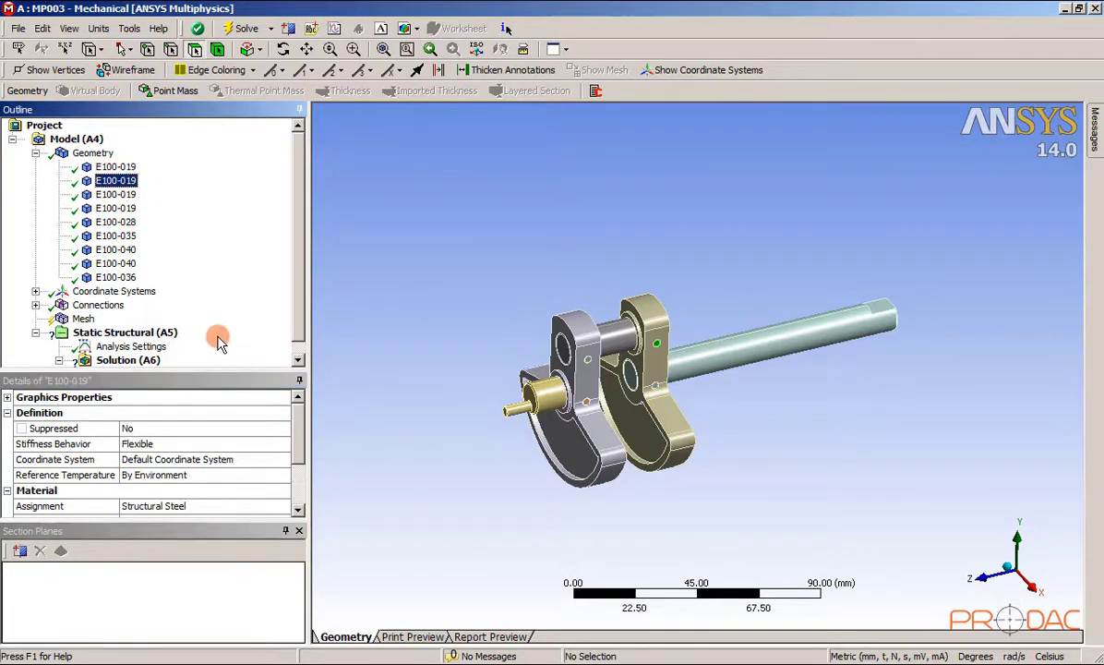
pyautogui.click(298, 444)
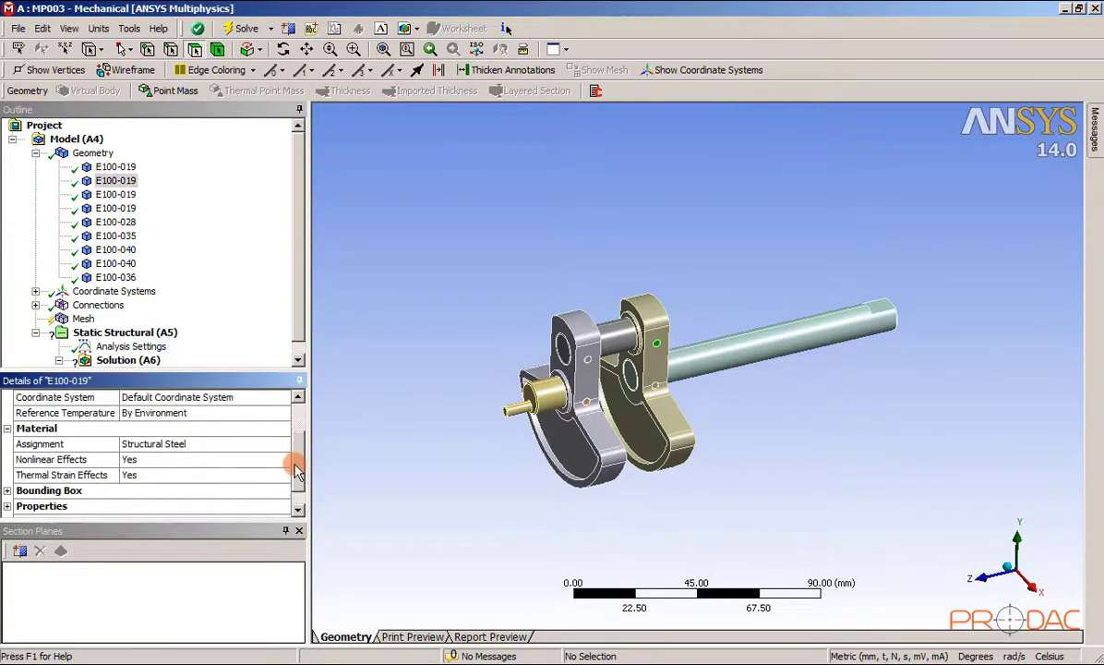
pyautogui.click(272, 444)
pyautogui.click(286, 444)
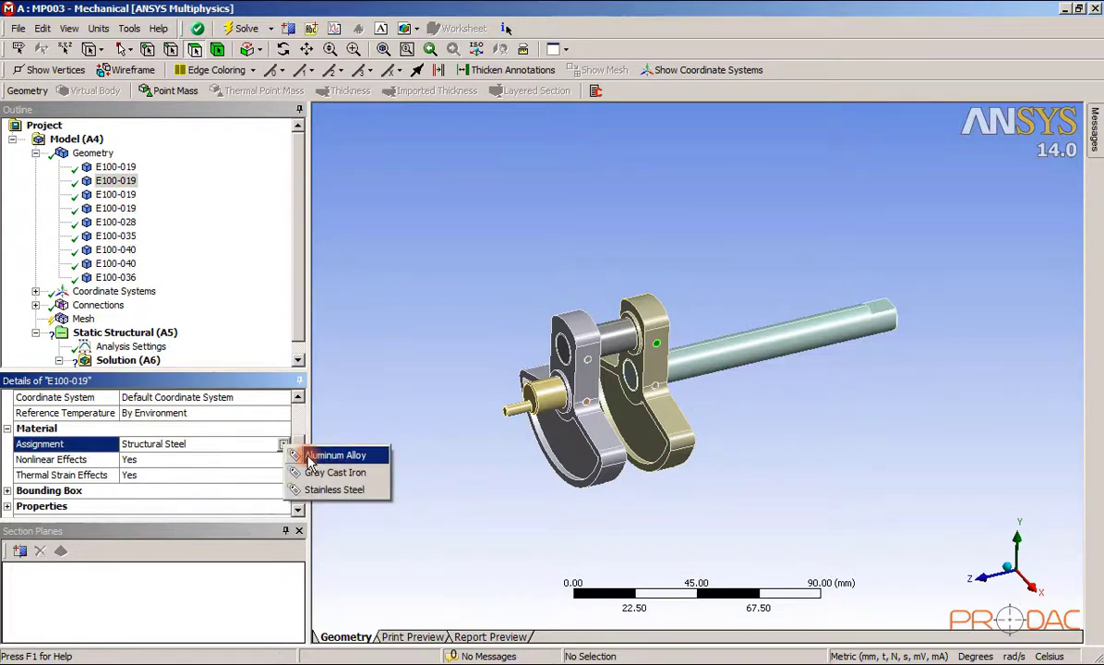
pyautogui.click(308, 455)
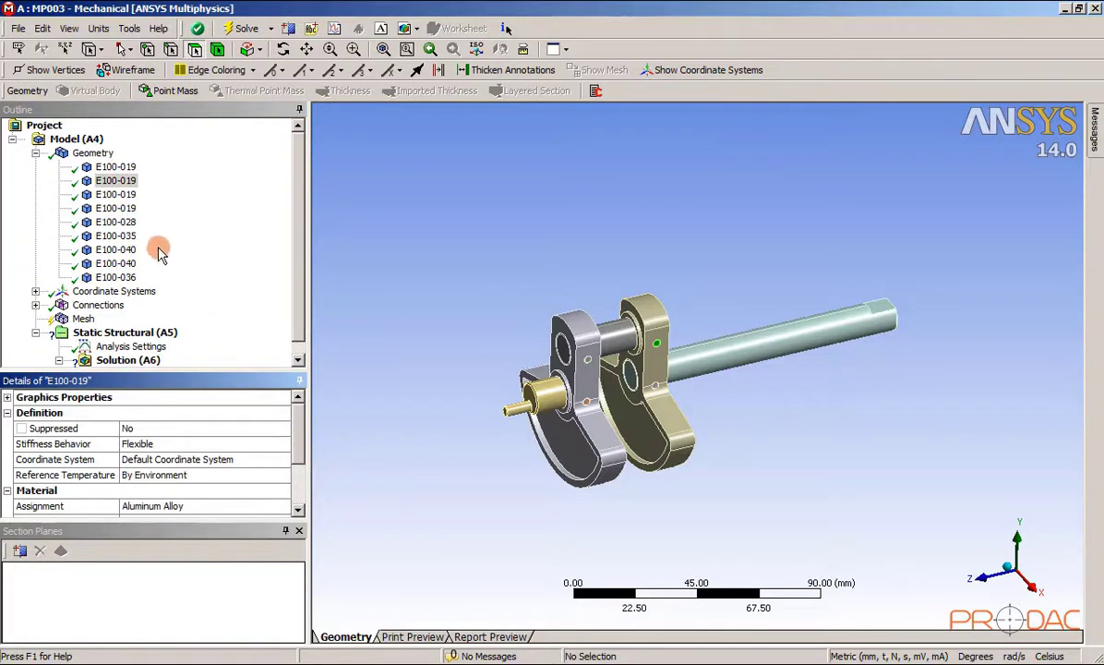
# - Assign Aluminum Alloy as the material of the third E100-019 part
pyautogui.click(115, 194)
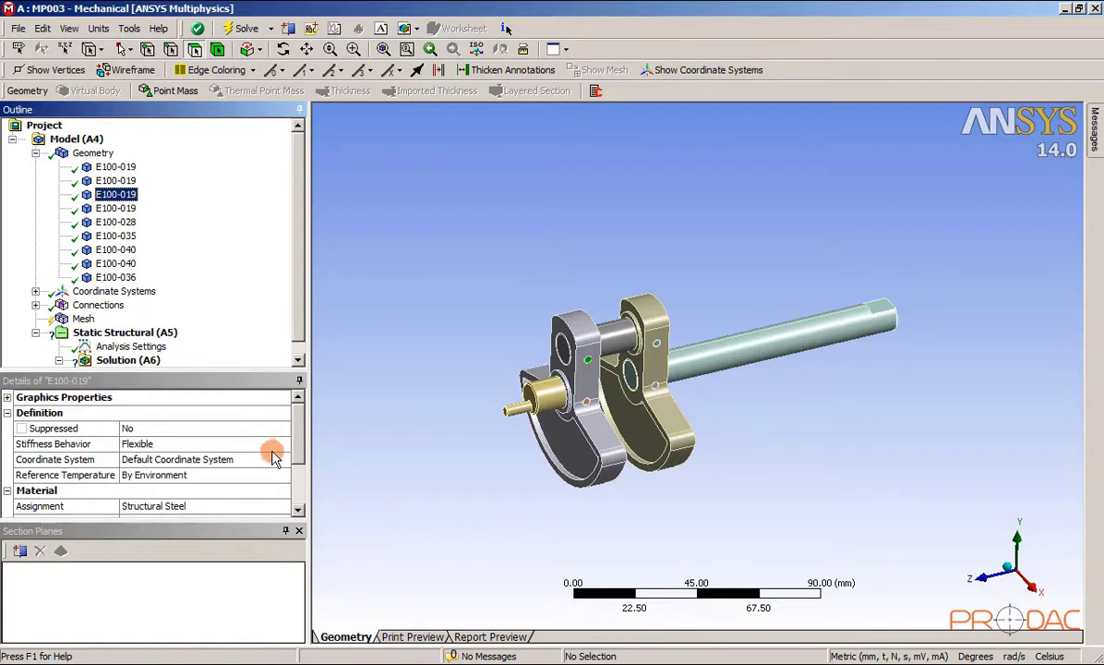
pyautogui.click(267, 505)
pyautogui.click(285, 505)
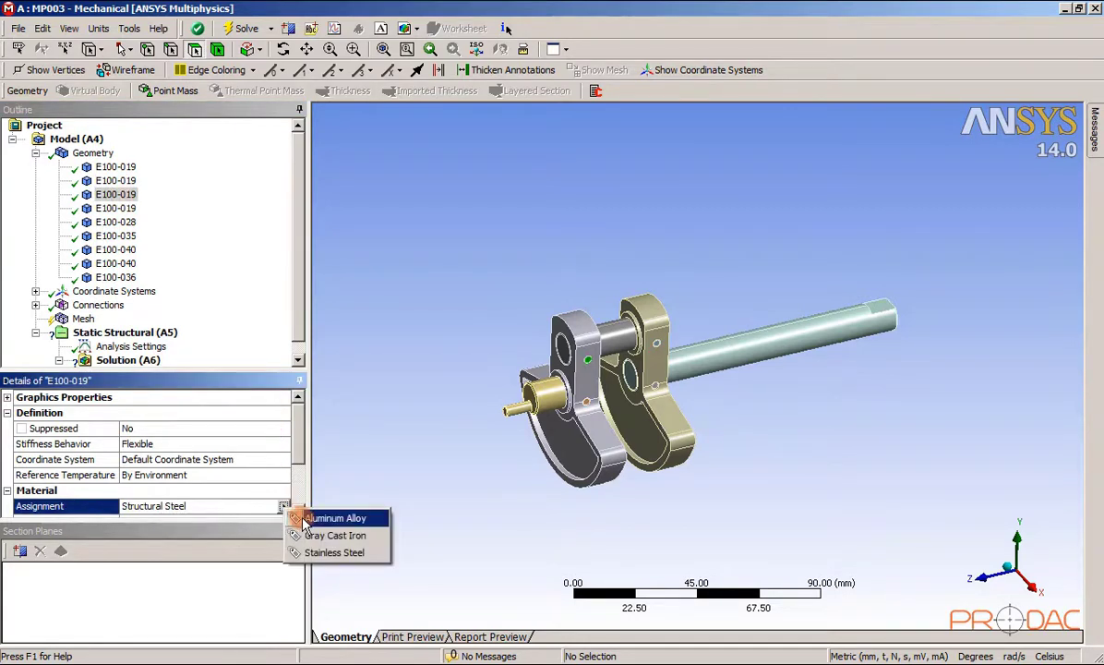
pyautogui.click(309, 519)
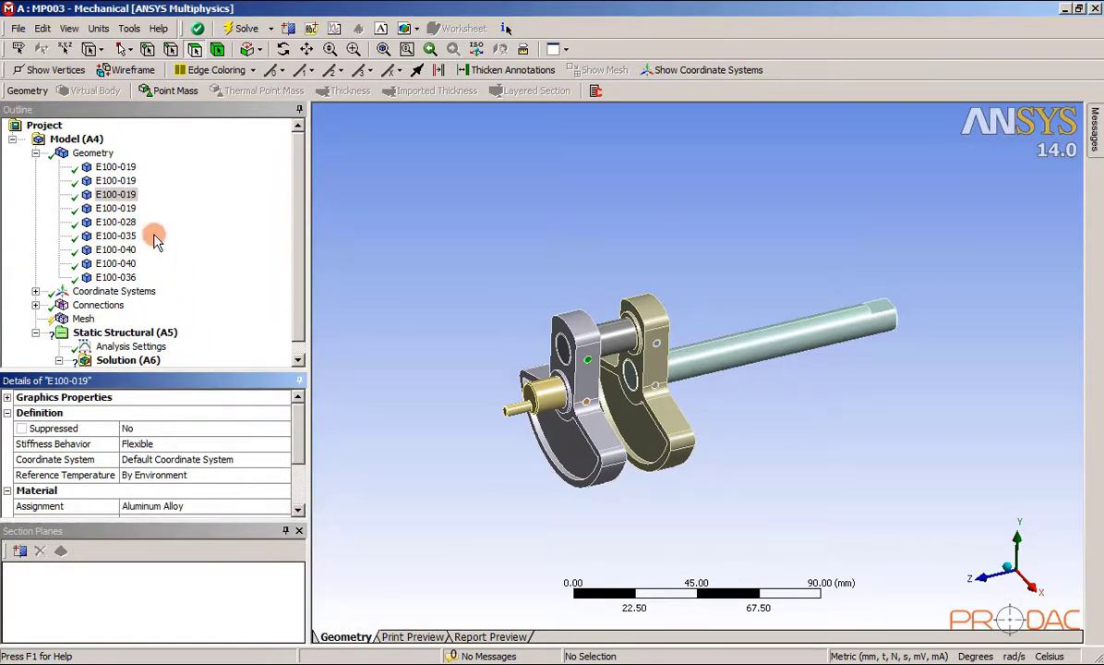
# - Assign Aluminum Alloy as the material of the fourth E100-019 part
pyautogui.click(120, 207)
pyautogui.click(261, 510)
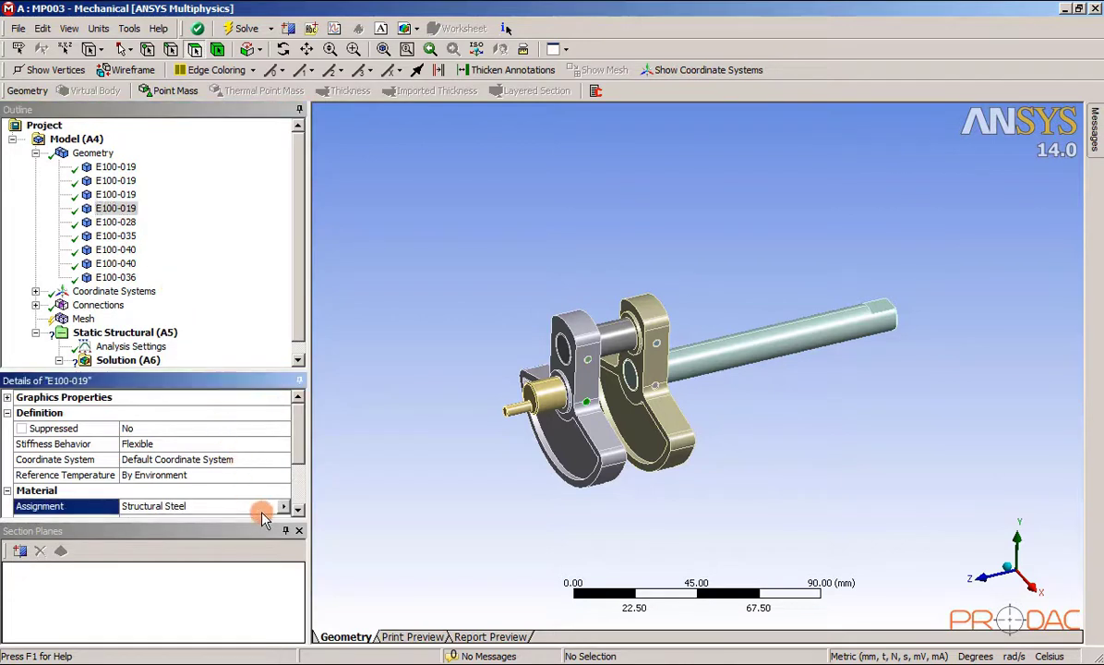
pyautogui.click(284, 506)
pyautogui.click(313, 515)
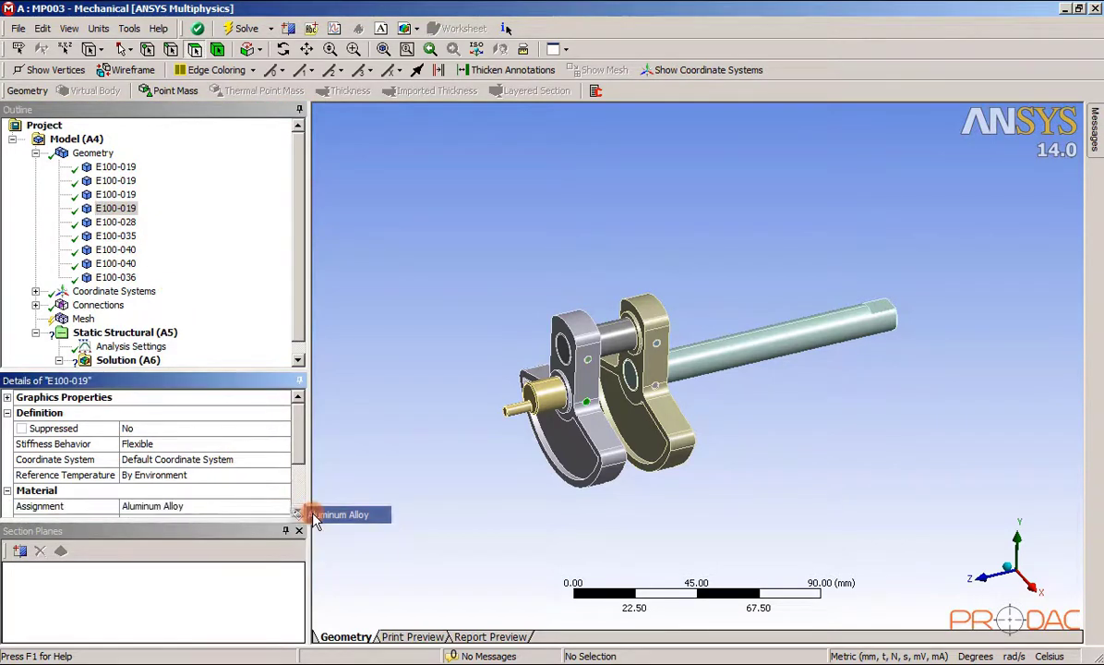
# - Assign Stainless Steel as the material of the long shaft, part E100-028
pyautogui.click(116, 222)
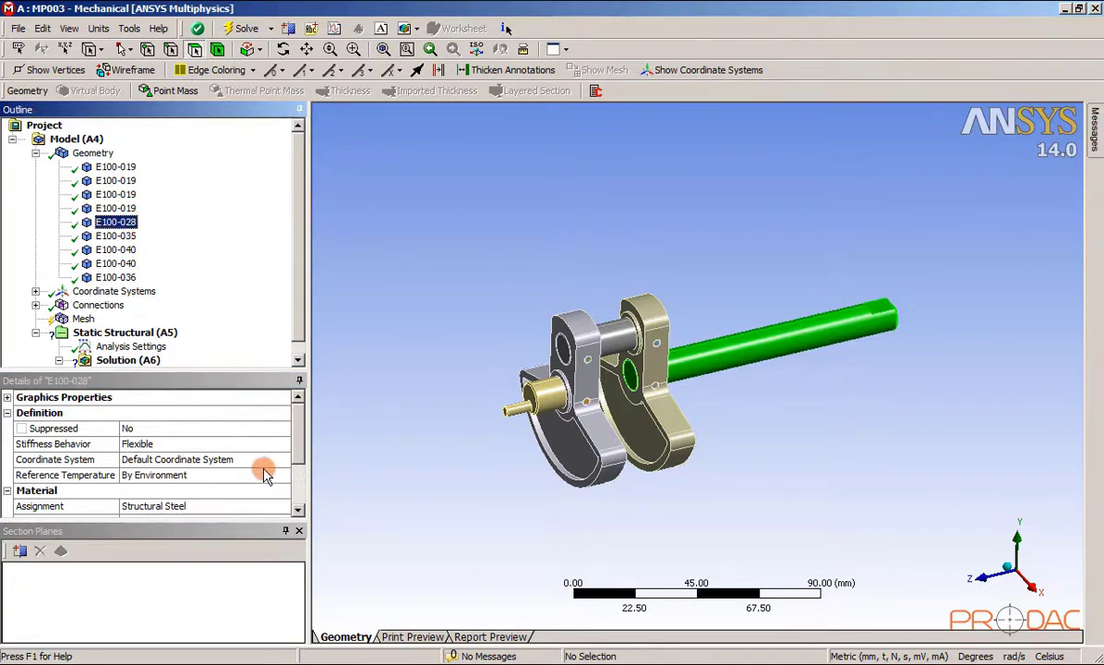
pyautogui.click(282, 509)
pyautogui.click(285, 511)
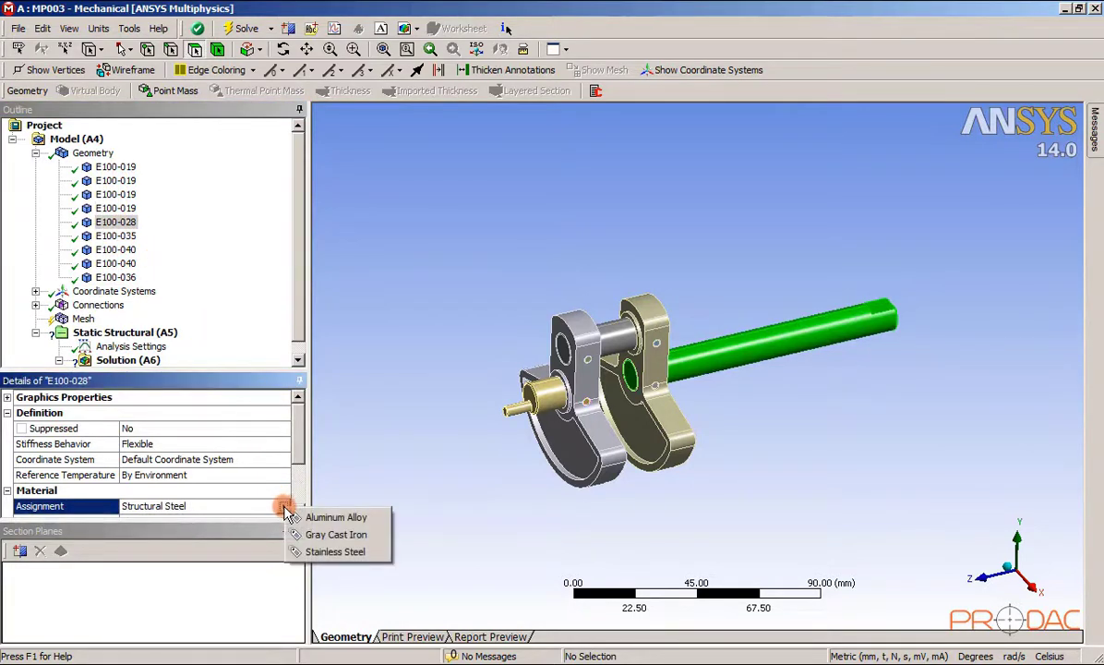
pyautogui.click(346, 553)
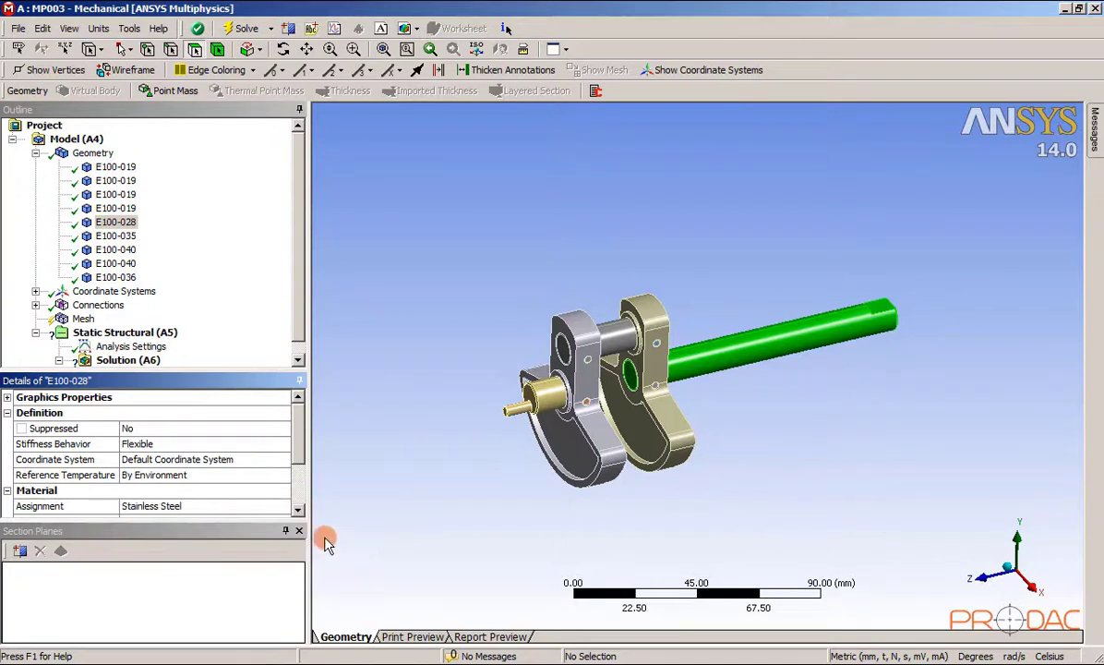
# - Assign Stainless Steel as the material of the short stepped shaft, part E100-035
pyautogui.click(116, 236)
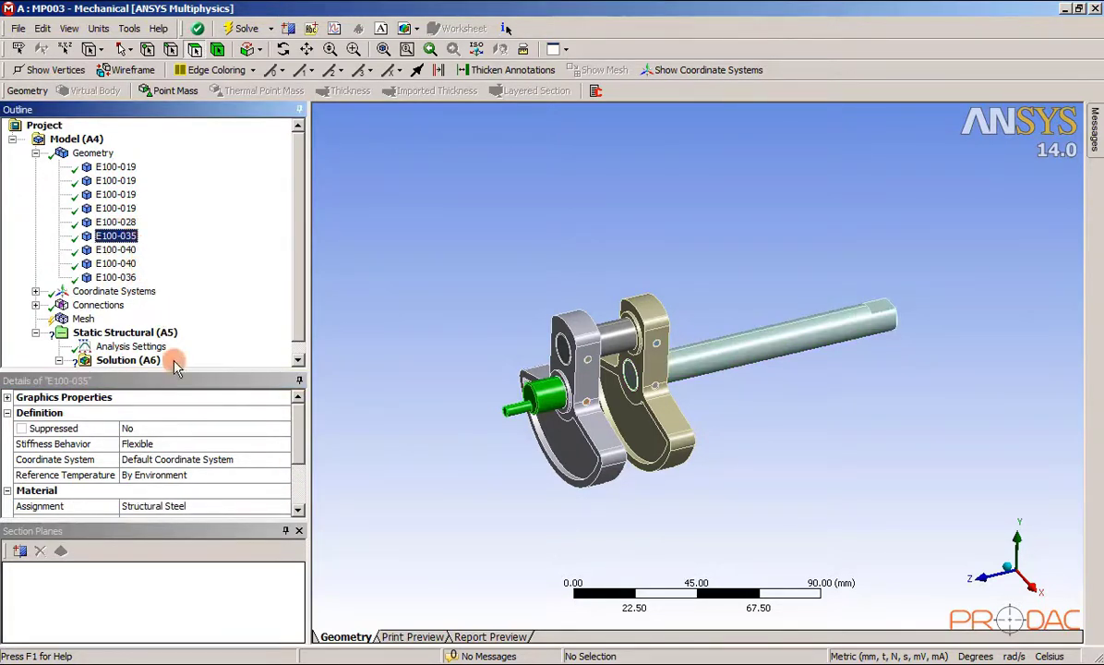
pyautogui.click(273, 508)
pyautogui.click(281, 509)
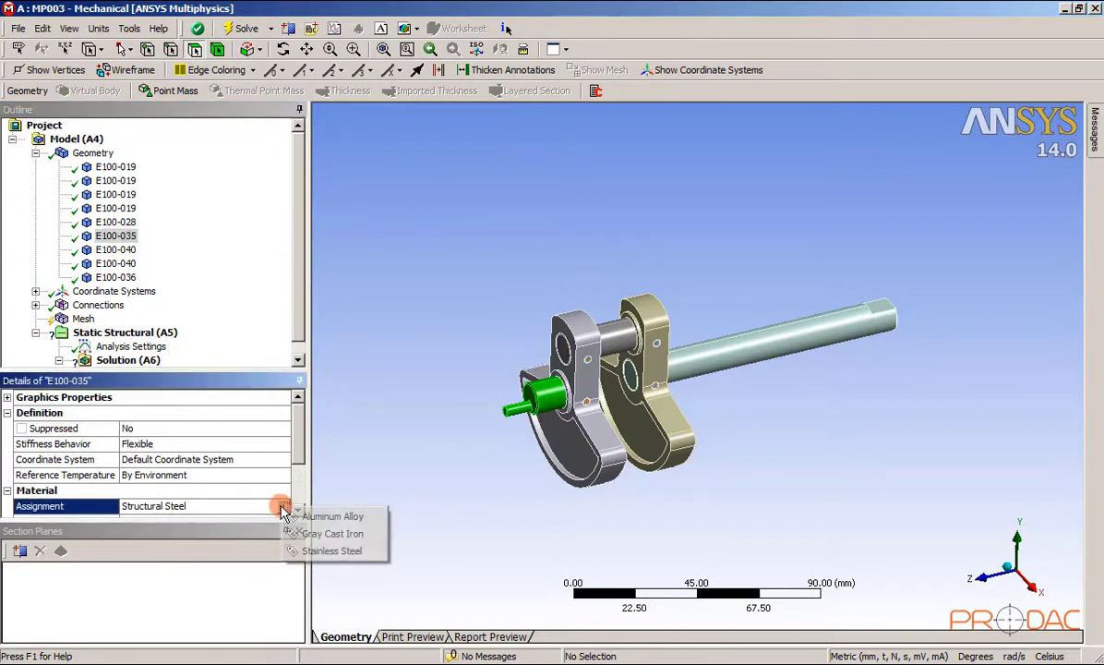
pyautogui.click(323, 552)
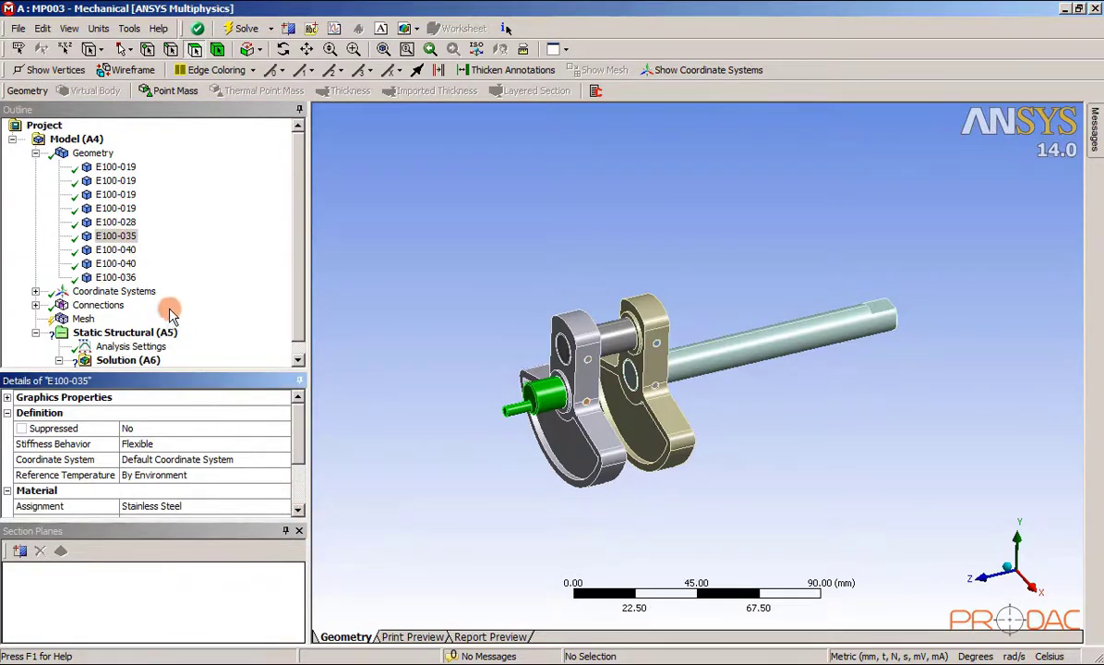
# - Assign Gray Cast Iron as the material of the first E100-040 crank web
pyautogui.click(120, 250)
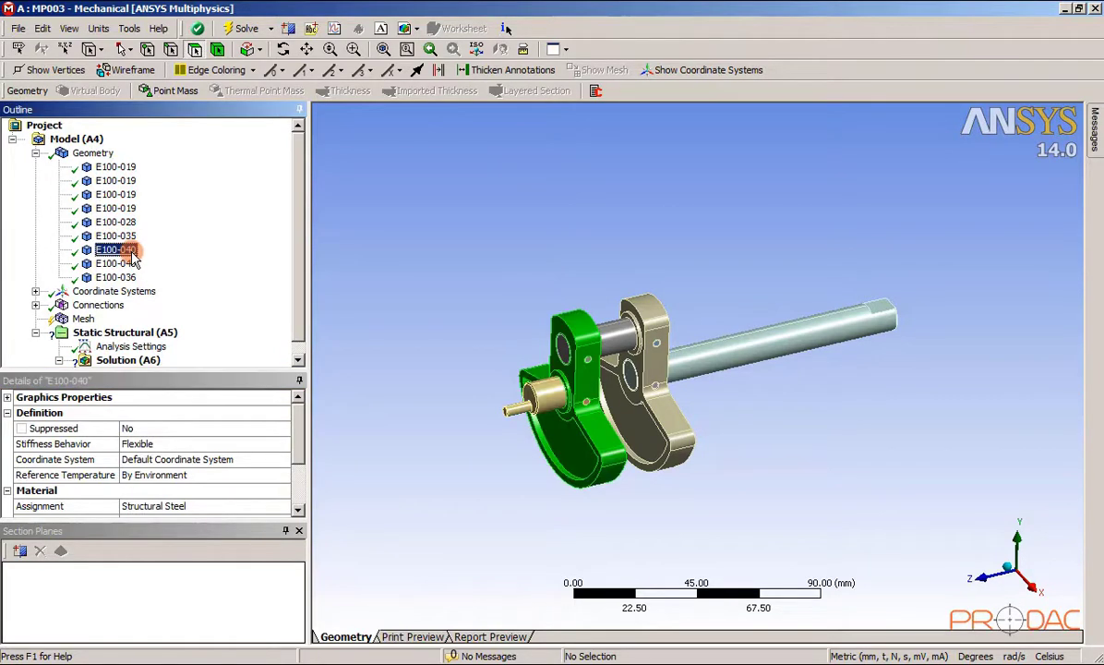
pyautogui.click(266, 506)
pyautogui.click(283, 509)
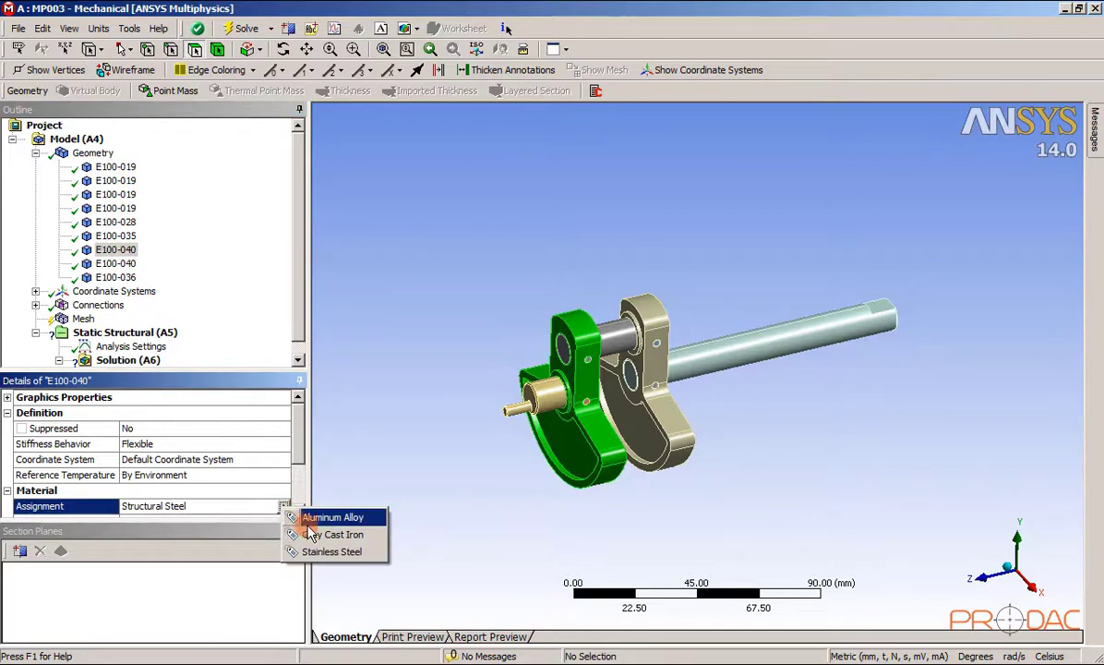
pyautogui.click(367, 536)
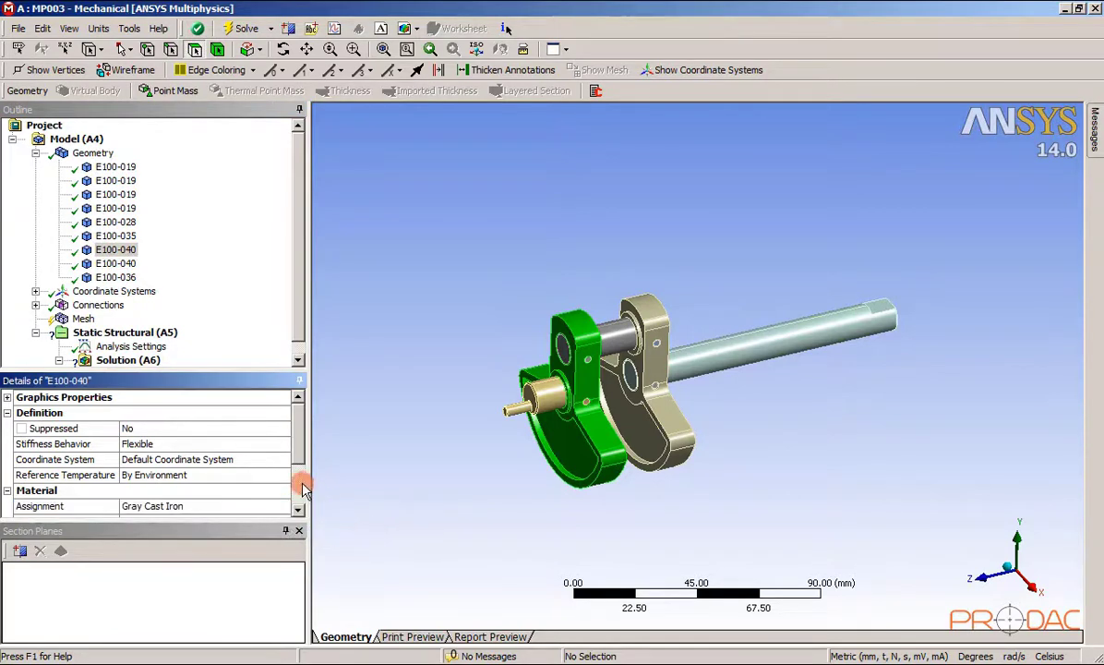
# - Assign Gray Cast Iron as the material of the second E100-040 crank web
pyautogui.click(129, 265)
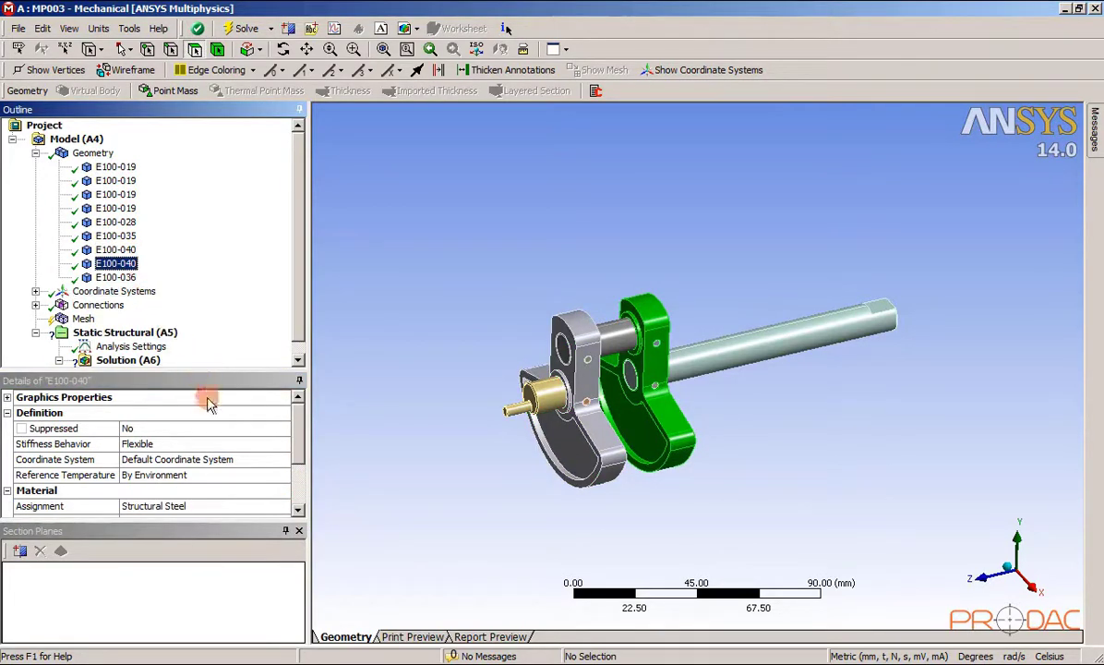
pyautogui.click(249, 509)
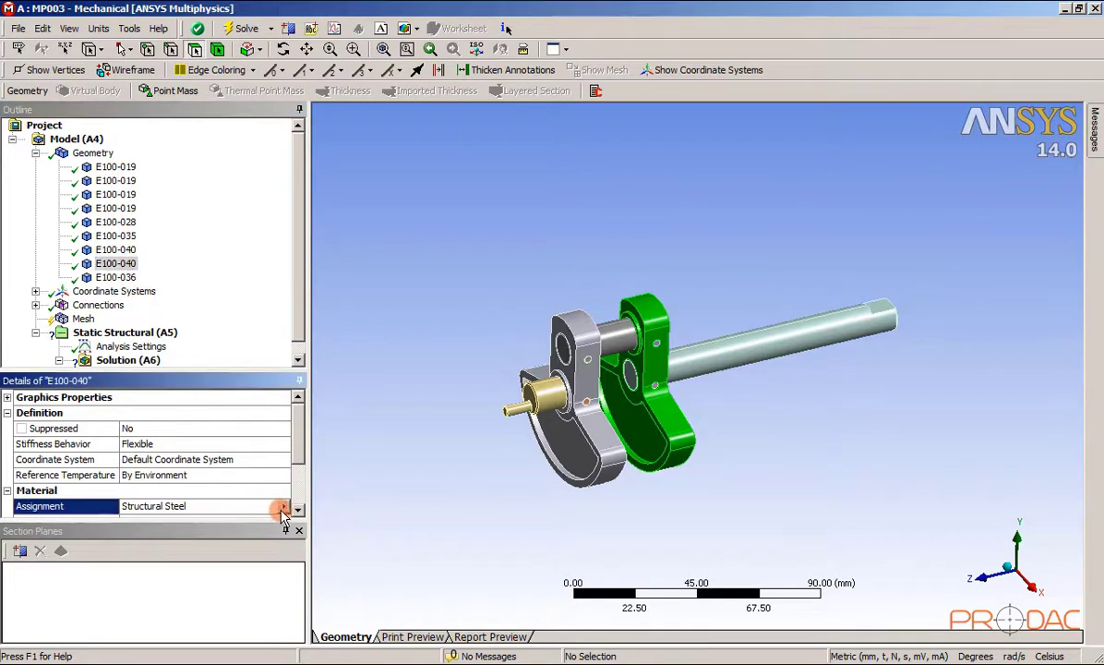
pyautogui.click(283, 508)
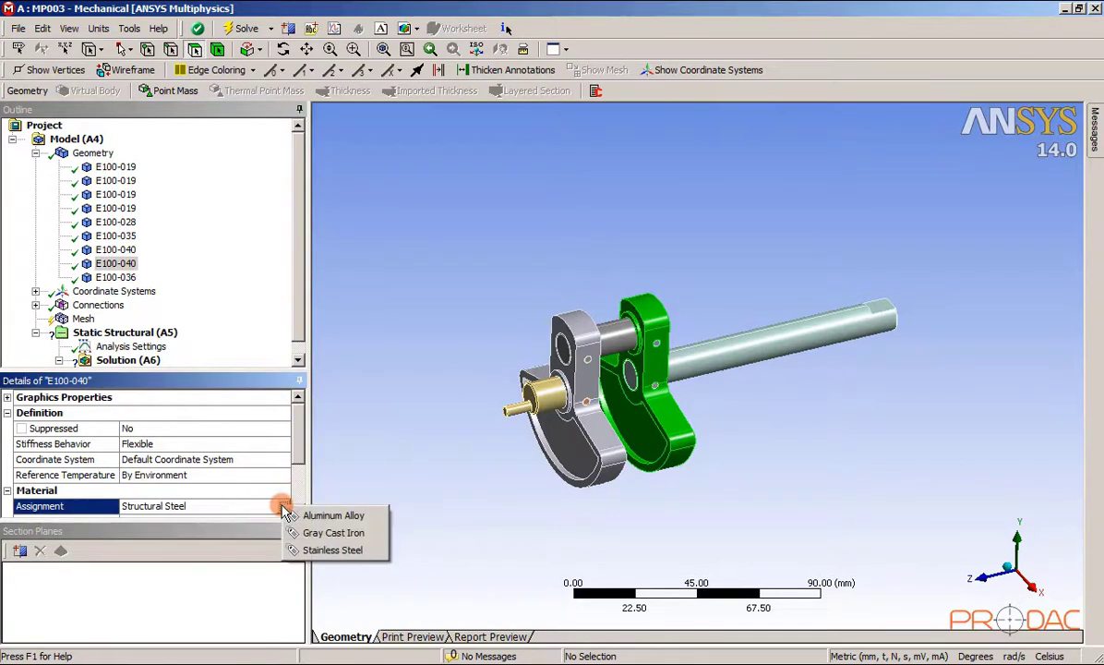
pyautogui.click(348, 535)
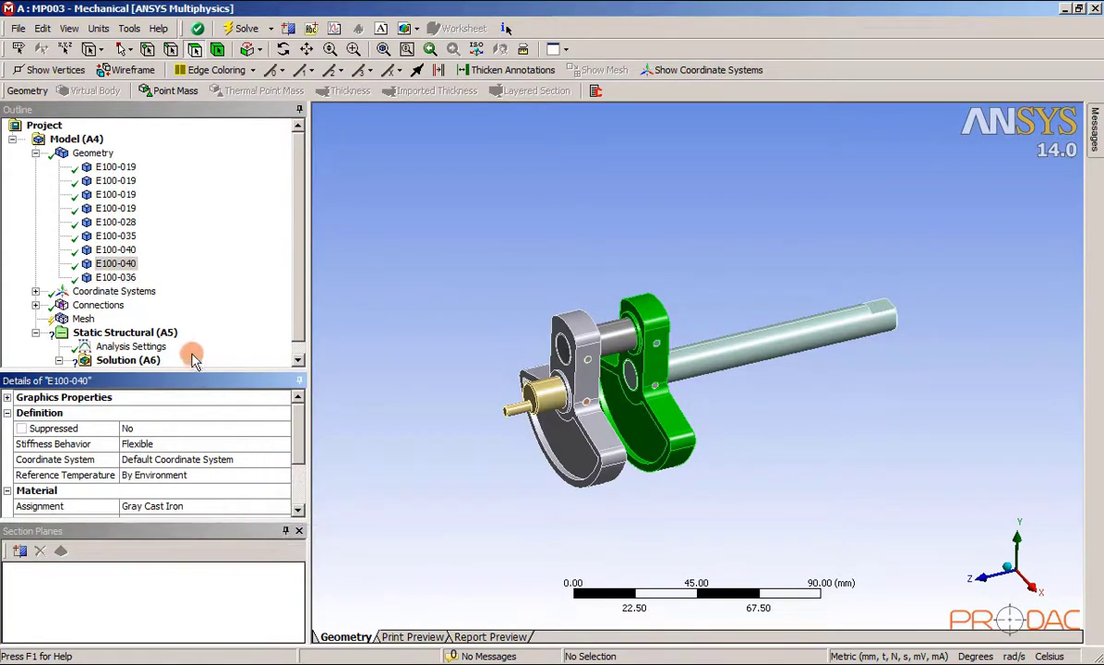
# - Assign Stainless Steel as the material of part E100-036, the pin joining the two crank webs
pyautogui.click(129, 277)
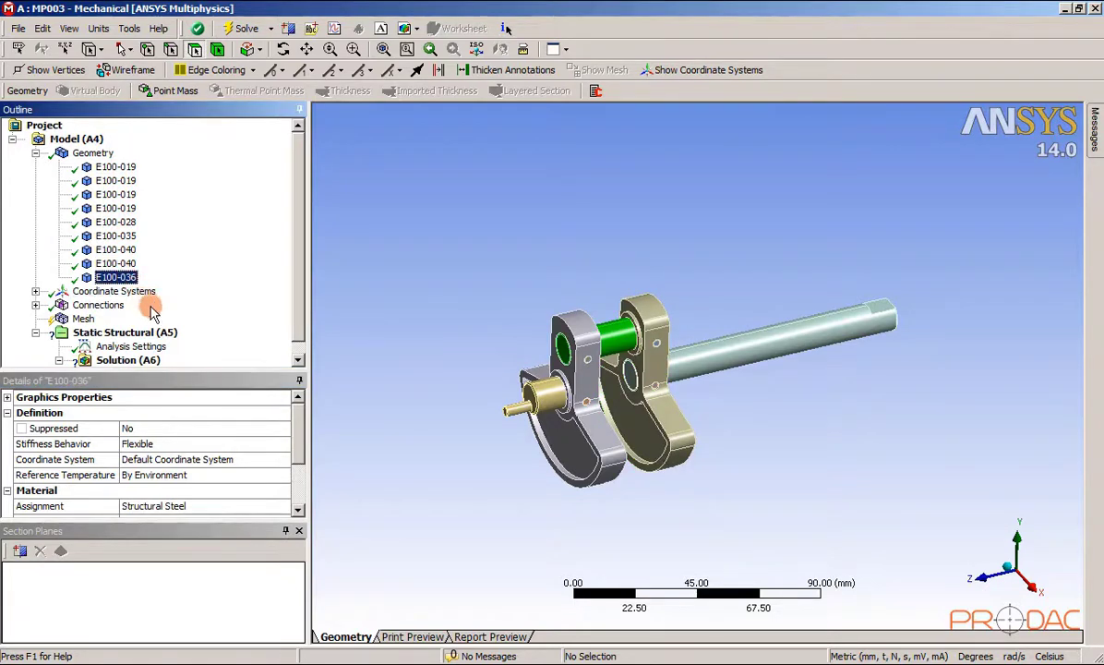
pyautogui.click(283, 506)
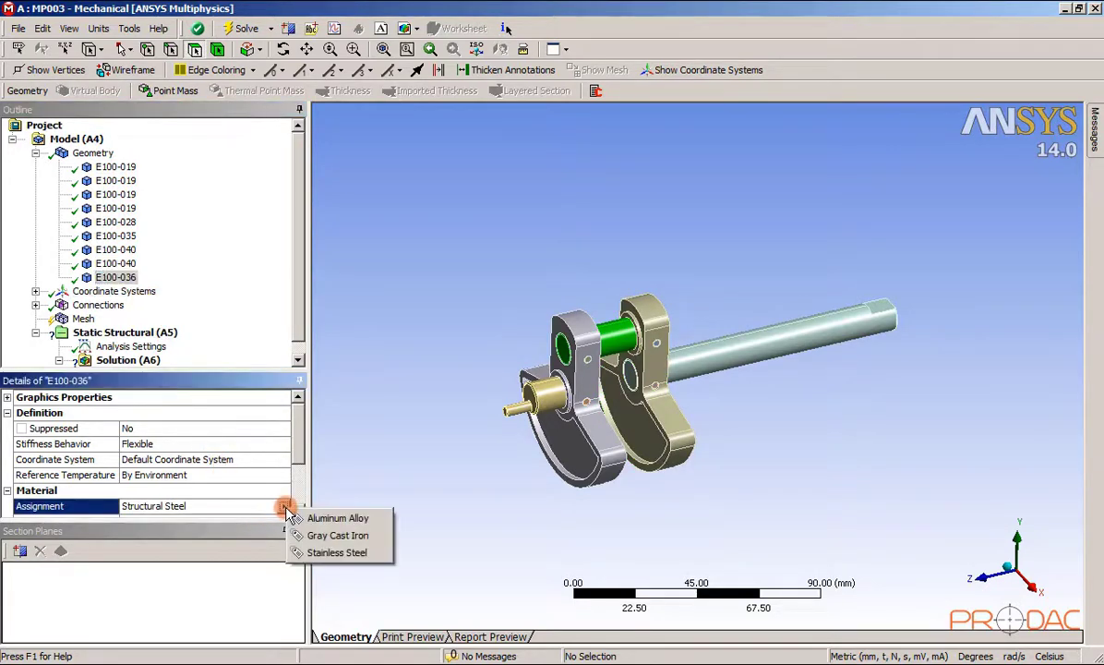
pyautogui.click(325, 554)
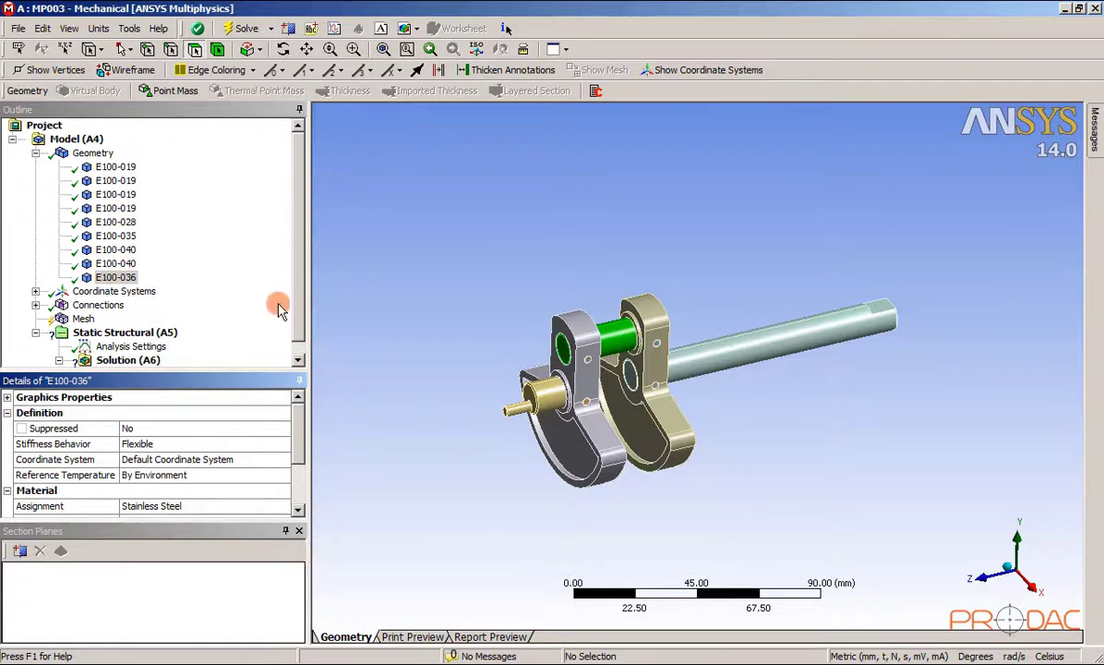
# - Collapse the Geometry branch of the model tree and save the project
pyautogui.click(35, 152)
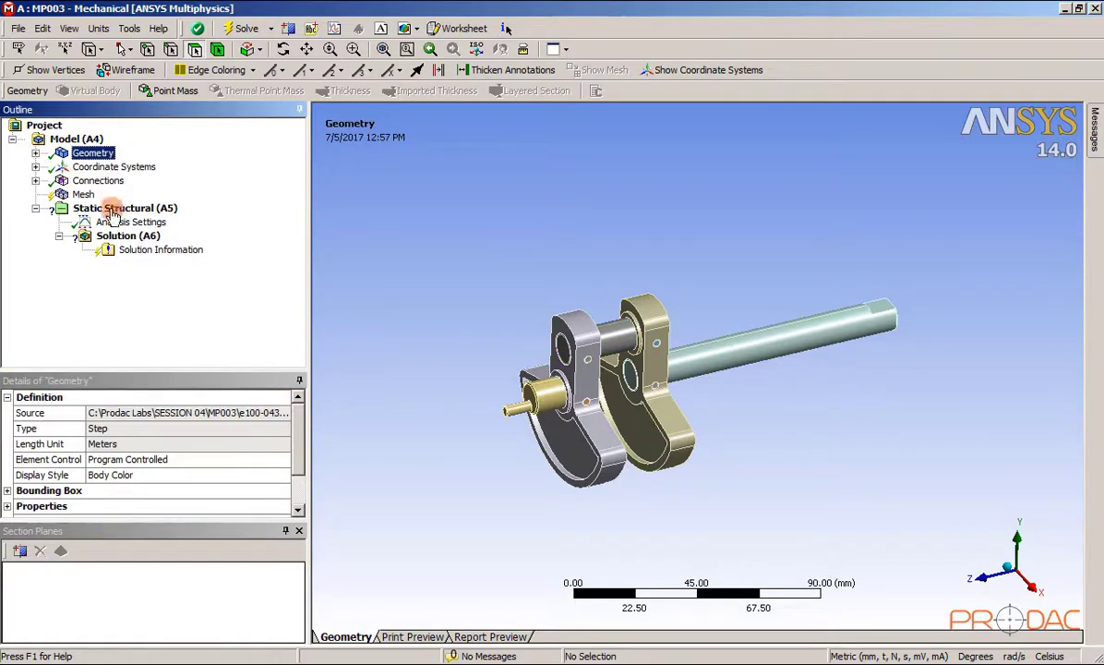
pyautogui.moveTo(390, 328)
pyautogui.mouseDown(button='middle')
pyautogui.moveTo(387, 421)
pyautogui.moveTo(415, 340)
pyautogui.moveTo(382, 345)
pyautogui.mouseUp(button='middle')
pyautogui.scroll(2, 612, 443)
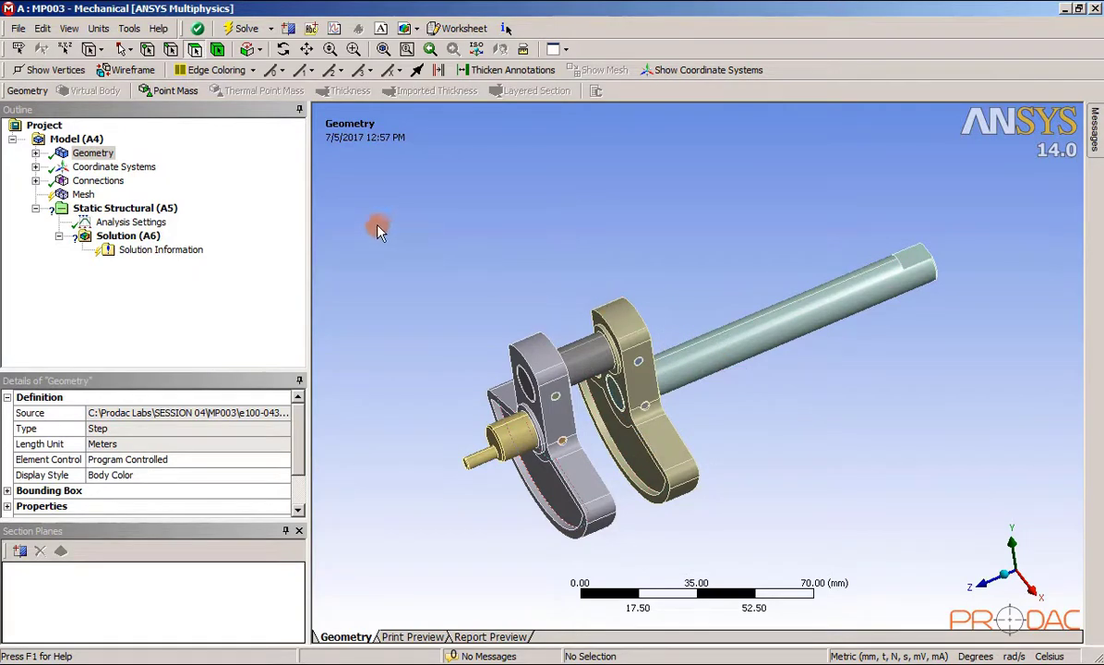
pyautogui.click(17, 28)
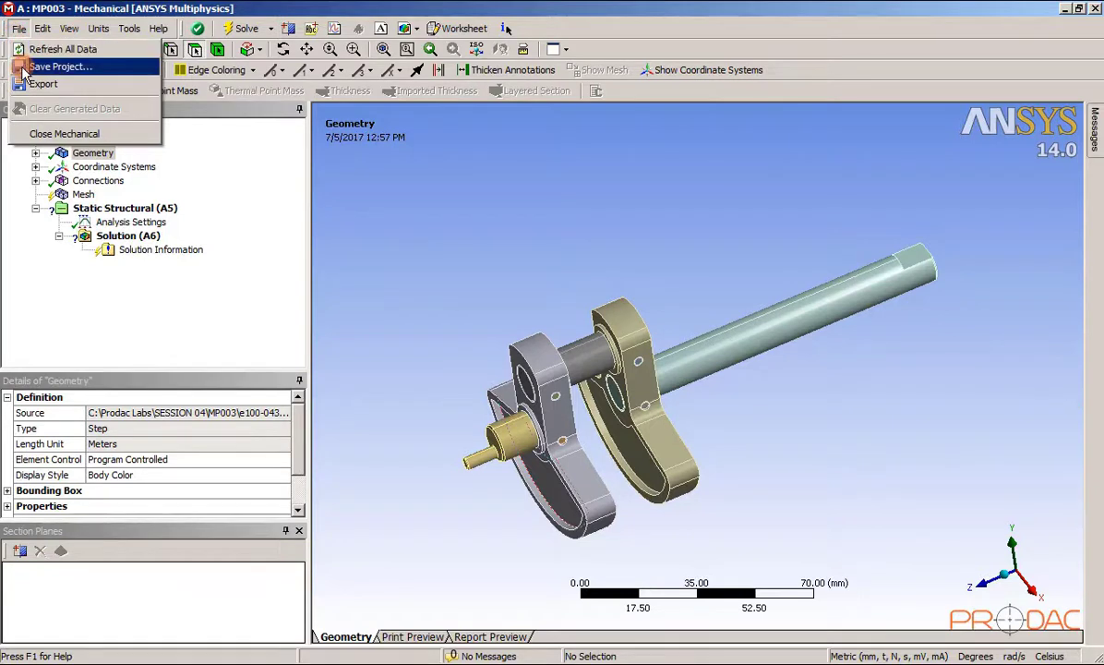
pyautogui.click(24, 68)
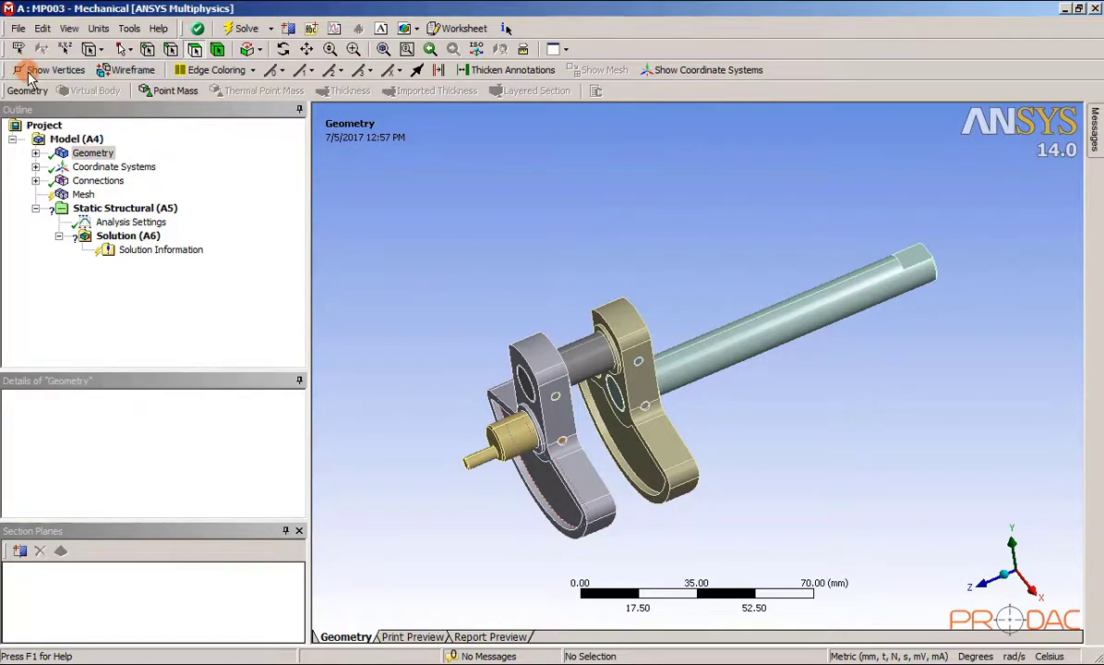